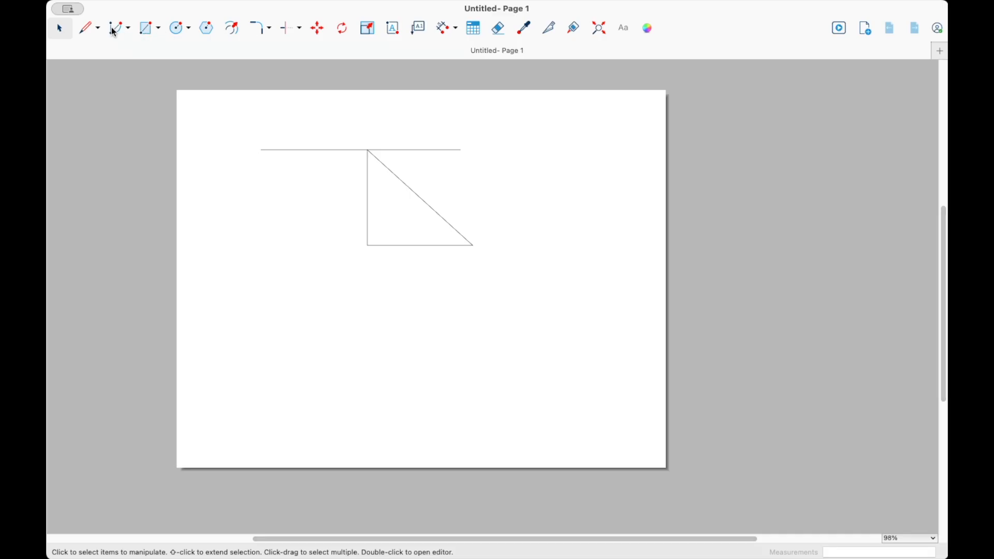
# - Sketch a freehand looping curve below and left of the triangle with the Freehand tool
pyautogui.click(98, 31)
pyautogui.click(115, 75)
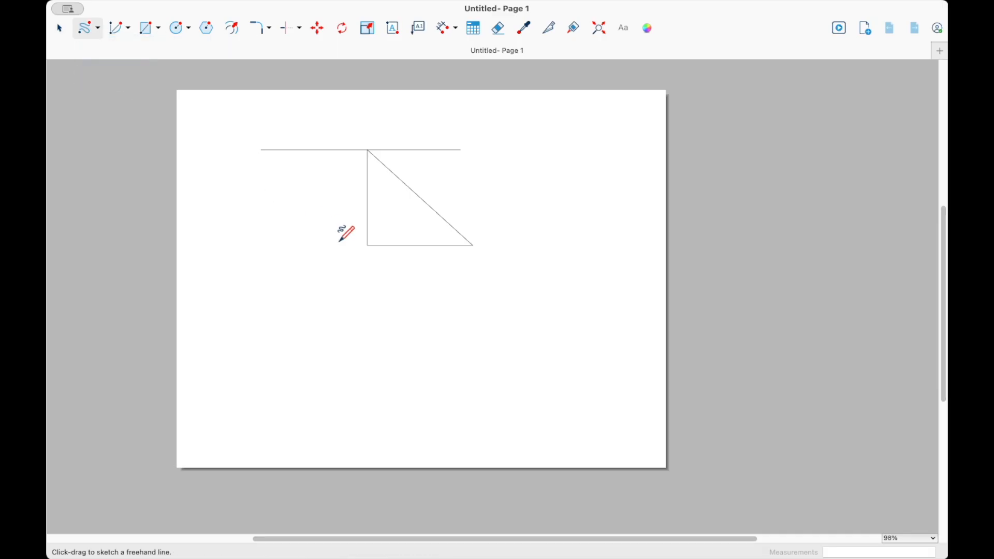
pyautogui.moveTo(339, 226)
pyautogui.mouseDown()
pyautogui.moveTo(266, 235)
pyautogui.moveTo(364, 268)
pyautogui.moveTo(259, 320)
pyautogui.moveTo(323, 343)
pyautogui.moveTo(386, 270)
pyautogui.moveTo(482, 277)
pyautogui.mouseUp()
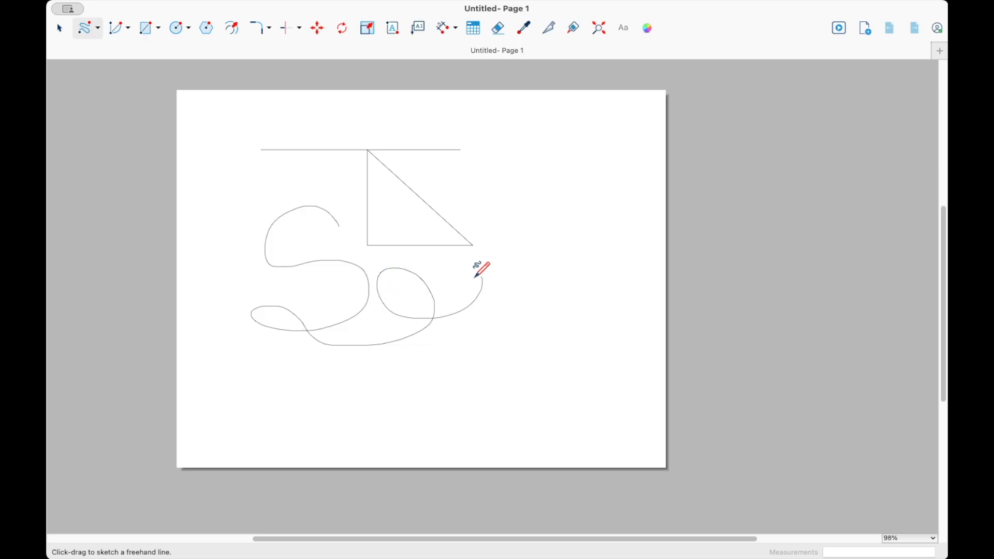
# - Draw a 2 Point Arc to the right of the triangle, setting its chord and bulge
pyautogui.click(129, 30)
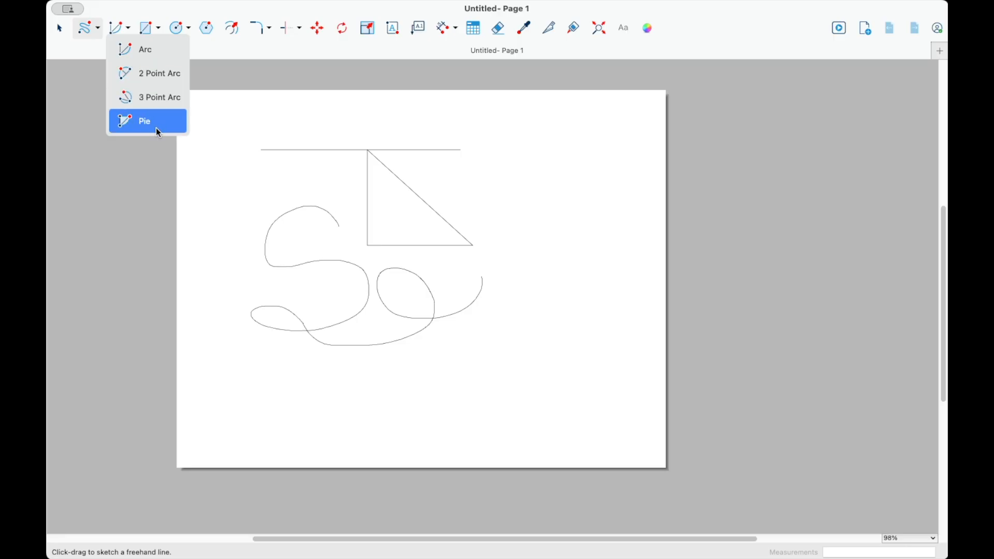
pyautogui.click(159, 79)
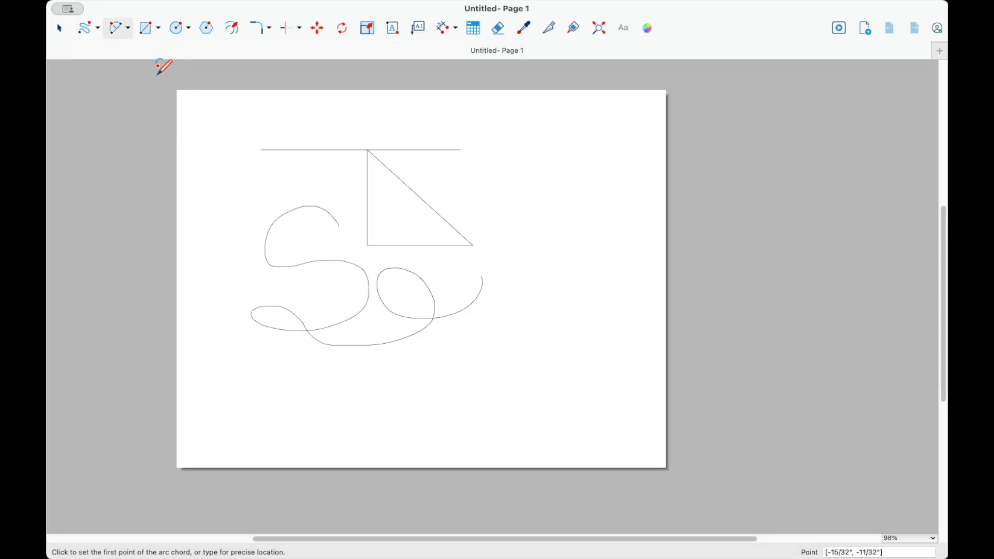
pyautogui.click(493, 165)
pyautogui.click(573, 227)
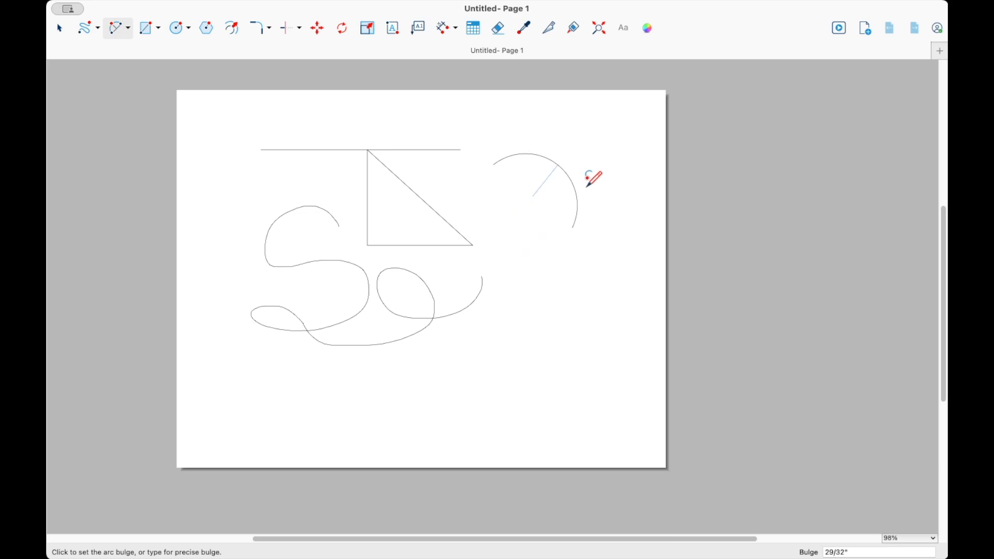
pyautogui.click(582, 191)
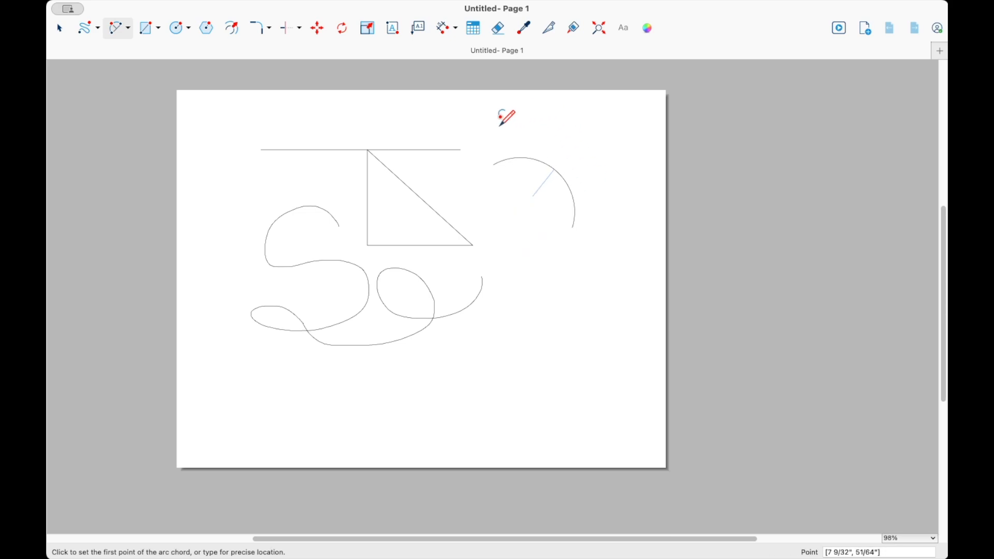
# - Draw a 3 Point Arc in the lower right part of the page, then exit the tool
pyautogui.click(120, 28)
pyautogui.click(158, 104)
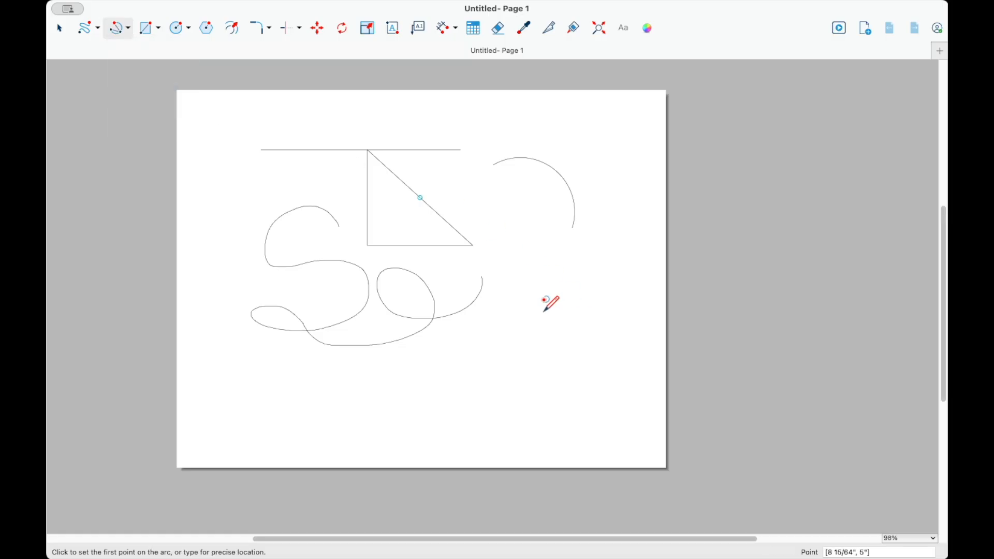
pyautogui.click(481, 368)
pyautogui.click(524, 296)
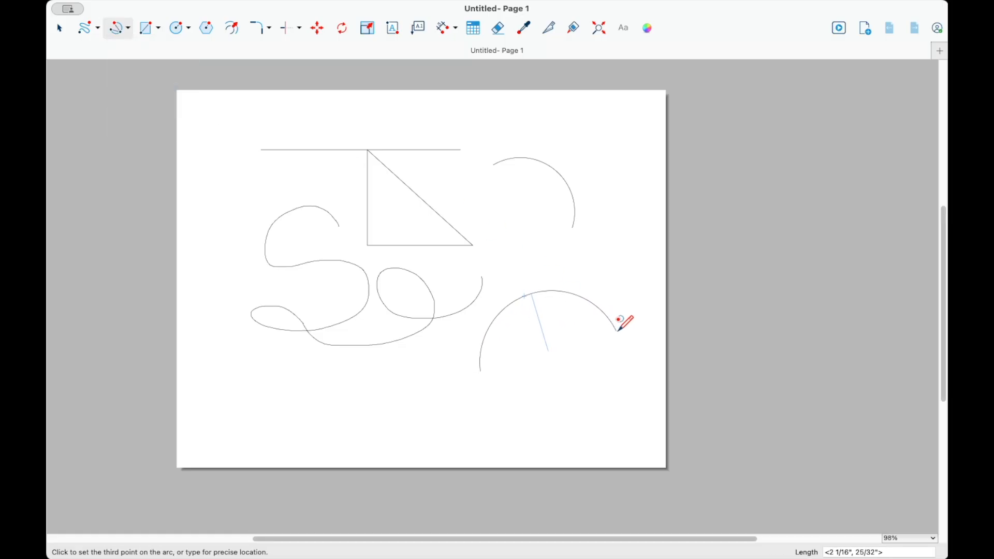
pyautogui.click(642, 277)
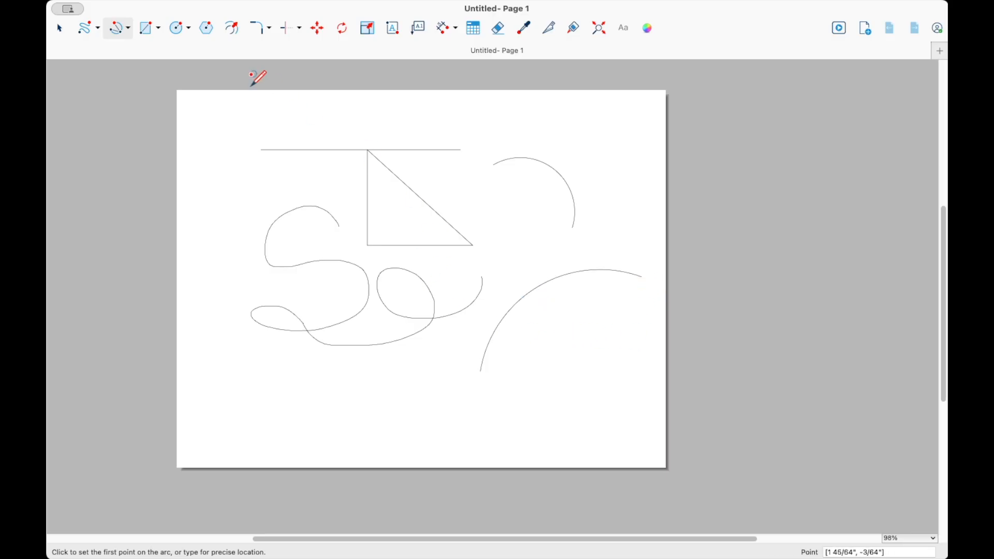
pyautogui.press('Escape')
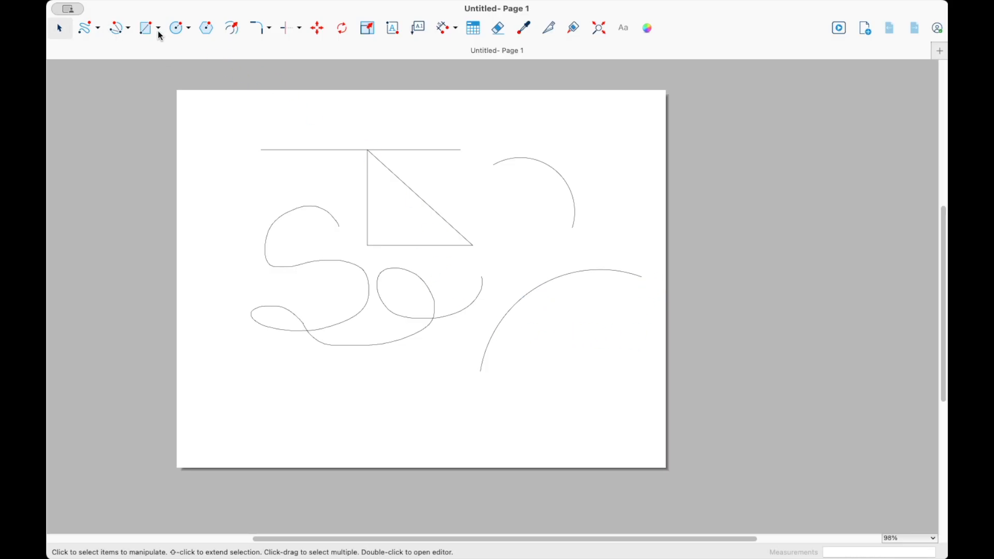
# - Draw a plain rectangle about 9 41/64 by 6 9/16 inches framing all the shapes
pyautogui.click(159, 29)
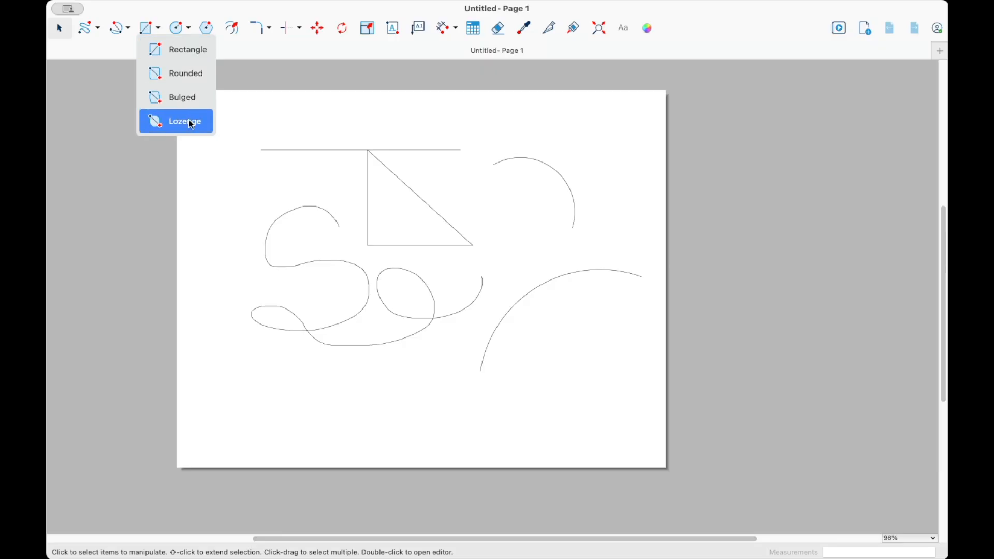
pyautogui.click(159, 50)
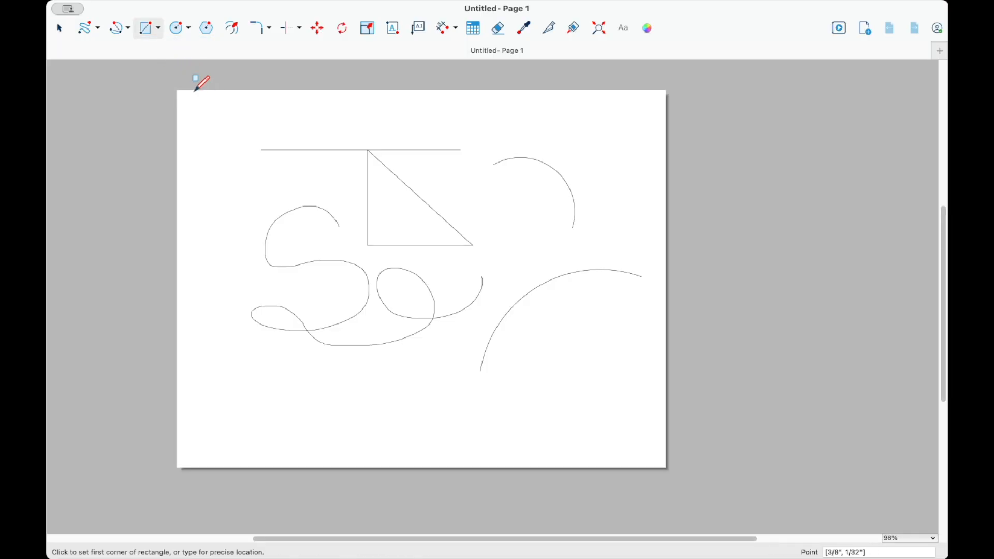
pyautogui.click(194, 110)
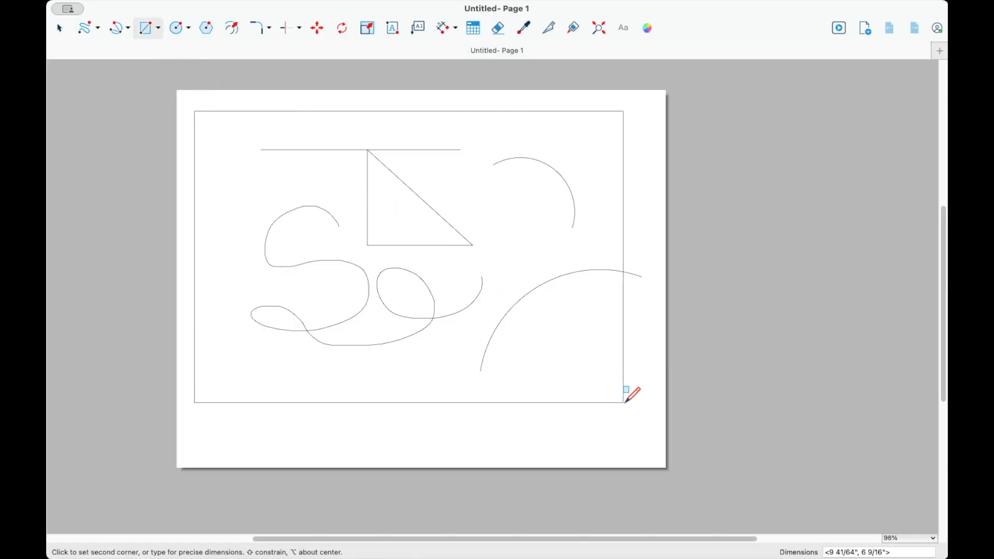
pyautogui.click(653, 413)
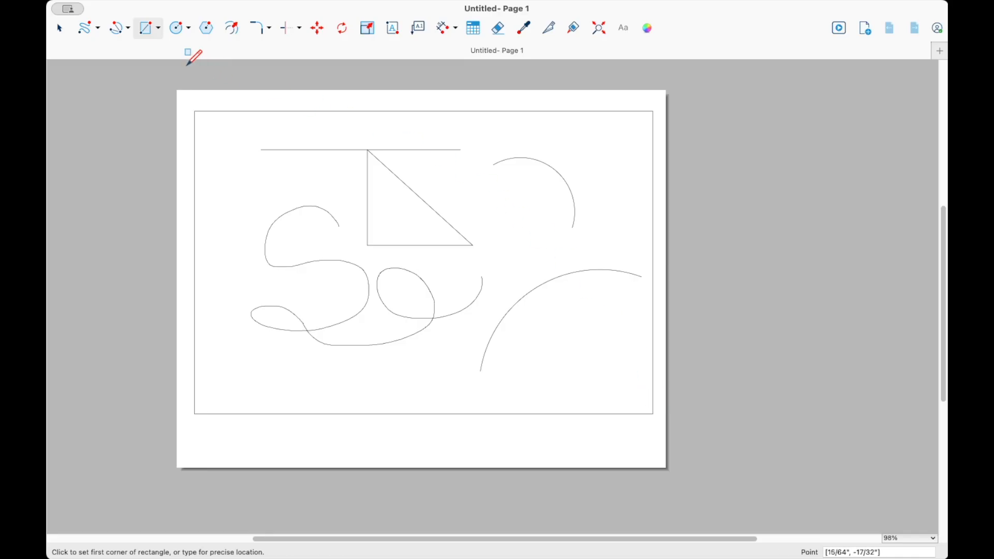
# - Draw a rounded rectangle about 9 3/4 by 6 1/16 inches just inside the frame
pyautogui.click(158, 28)
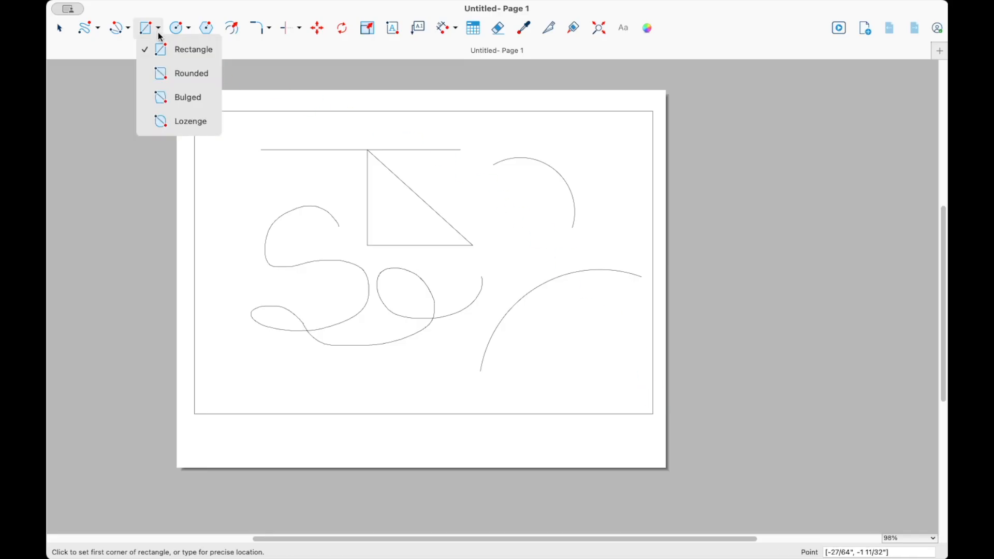
pyautogui.click(178, 73)
pyautogui.click(213, 111)
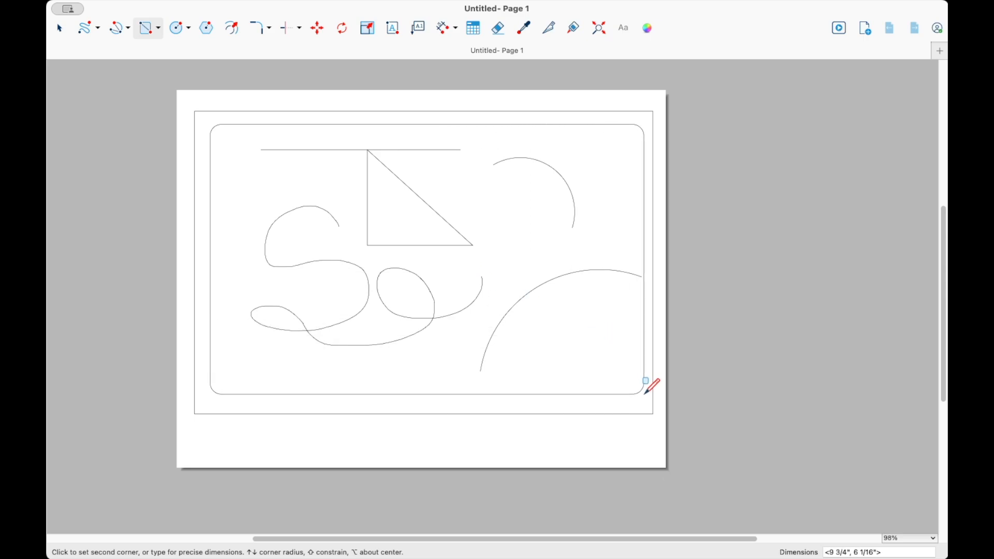
pyautogui.click(641, 396)
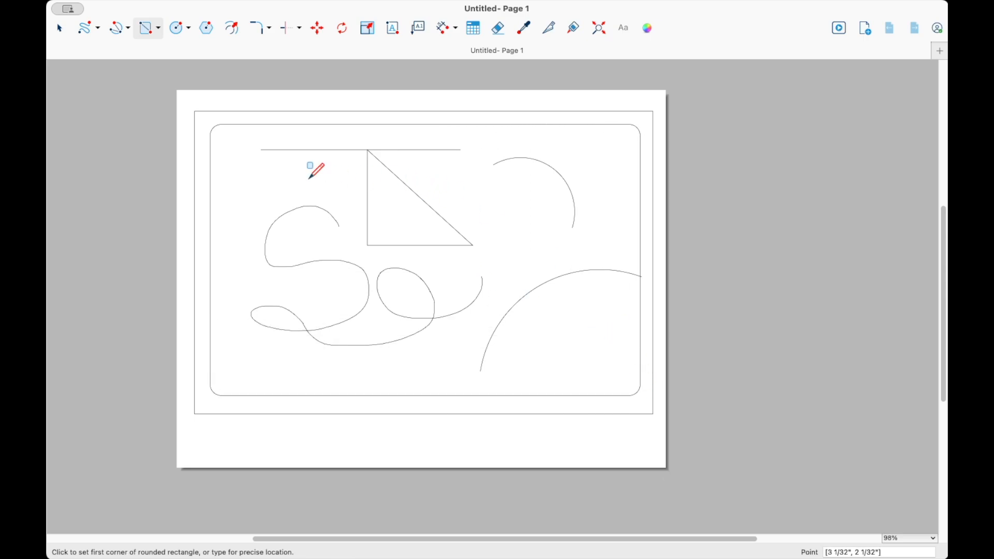
# - Draw a bulged rectangle about 1 1/4 by 53/64 inches in the upper left corner
pyautogui.click(158, 29)
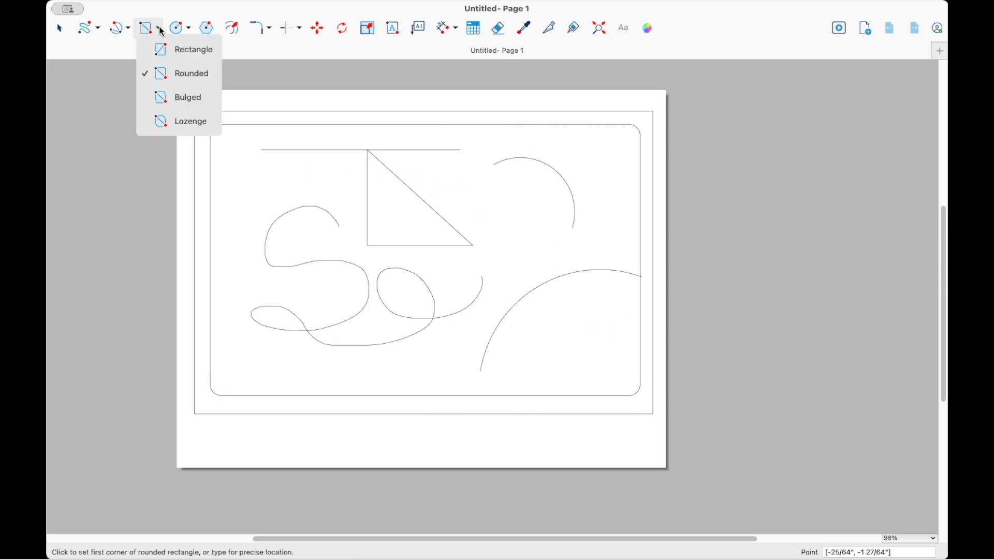
pyautogui.click(176, 104)
pyautogui.click(235, 160)
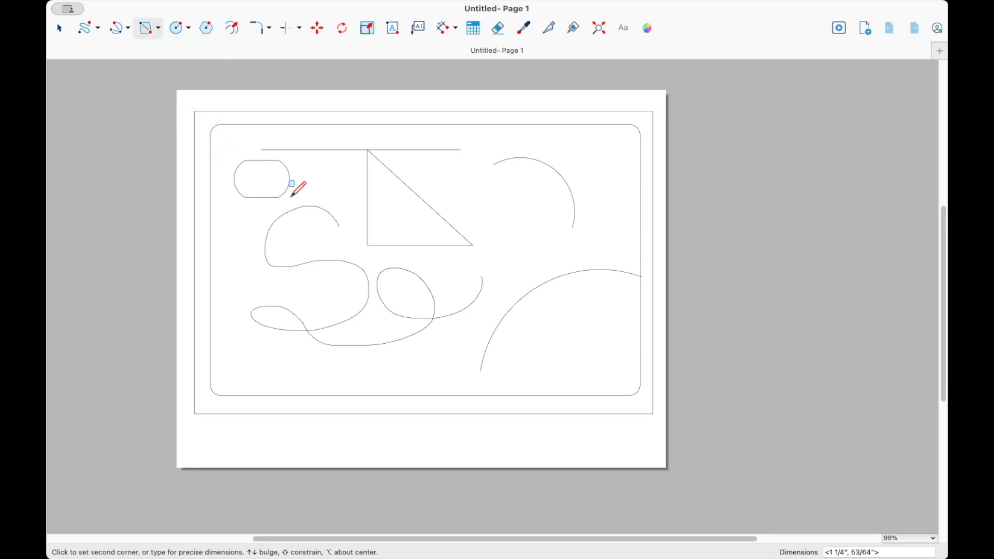
pyautogui.click(308, 196)
# - Draw a lozenge about 3 1/4 by 1/2 inch across the 2-point arc, right of the triangle
pyautogui.click(143, 37)
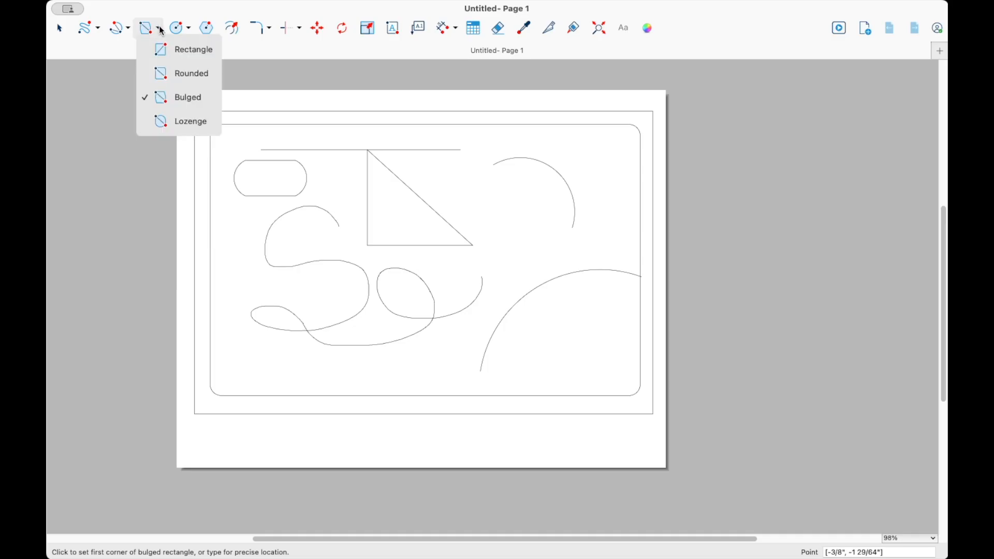
pyautogui.click(185, 125)
pyautogui.click(475, 194)
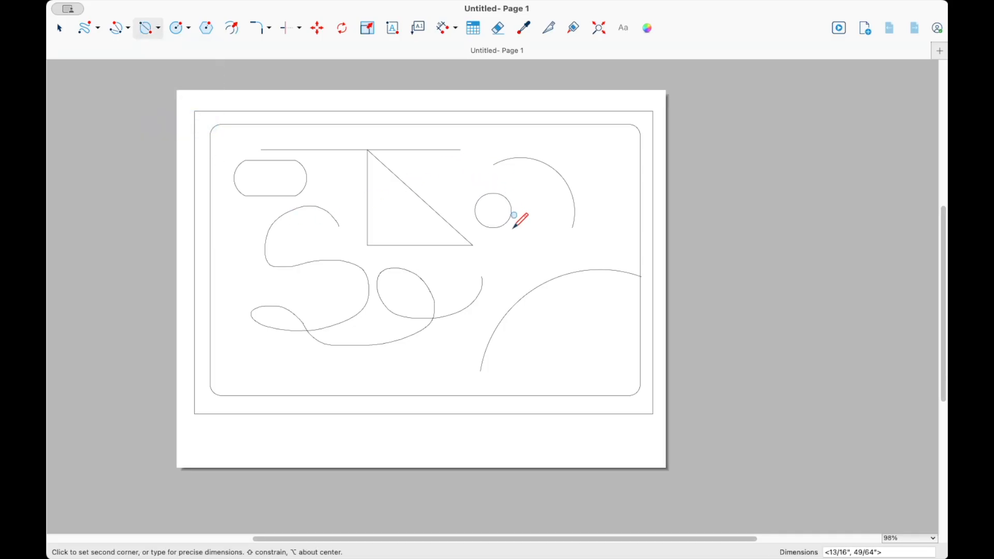
pyautogui.click(622, 214)
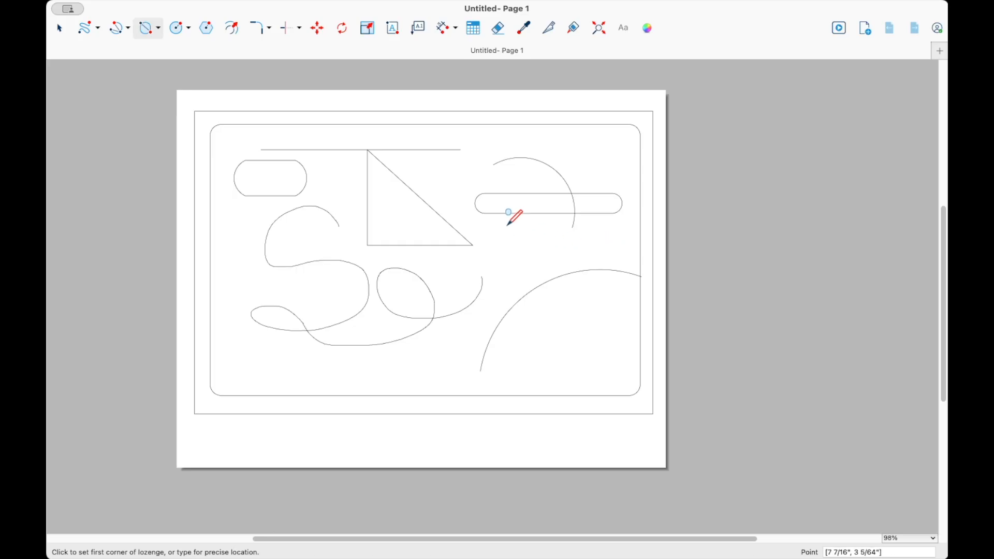
# - Draw a circle centred on the triangle's hypotenuse with a radius of about 55/64 inch
pyautogui.click(189, 28)
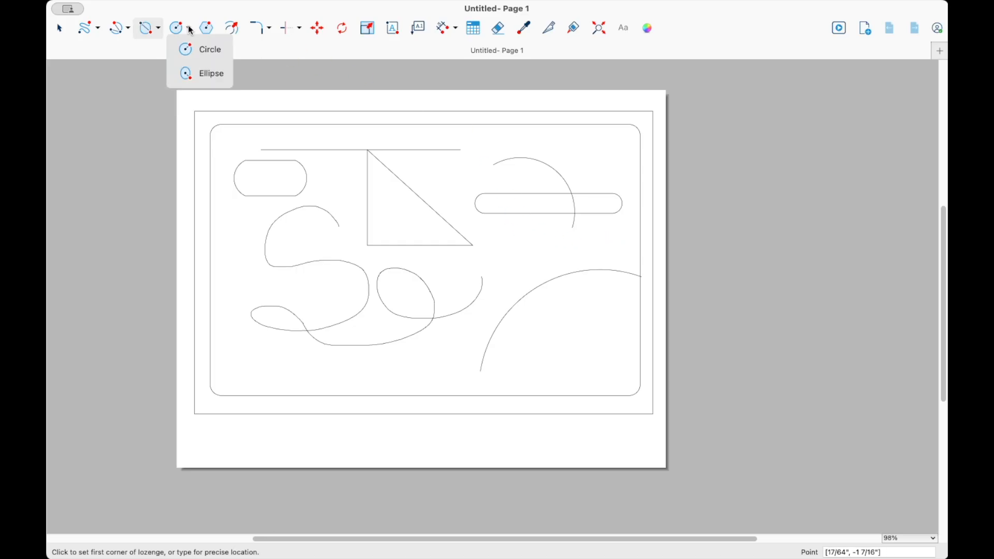
pyautogui.click(192, 52)
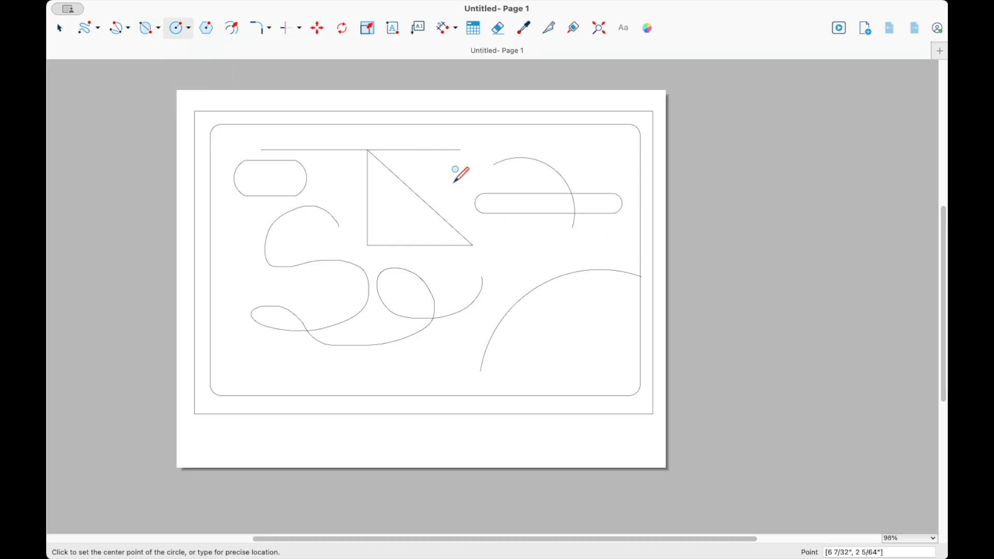
pyautogui.click(421, 197)
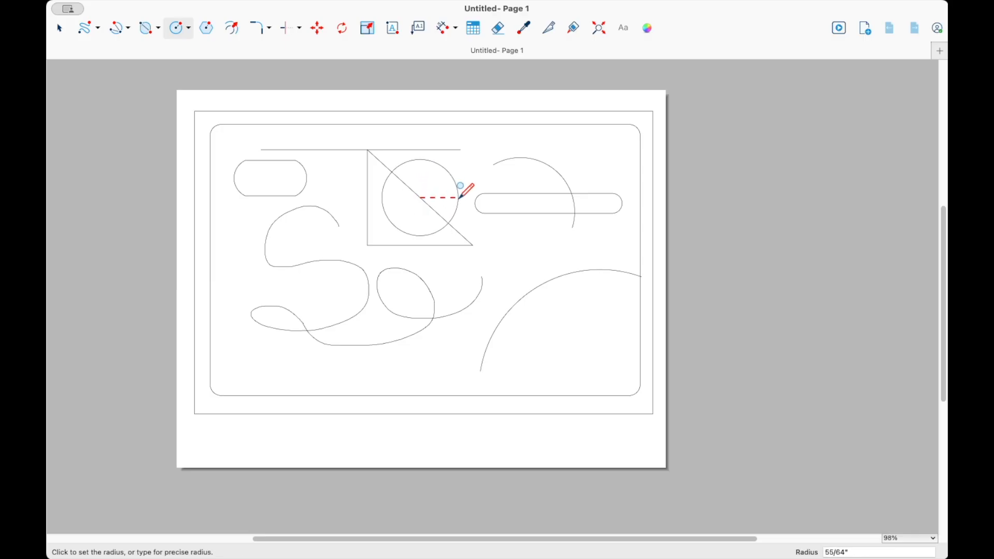
pyautogui.click(458, 198)
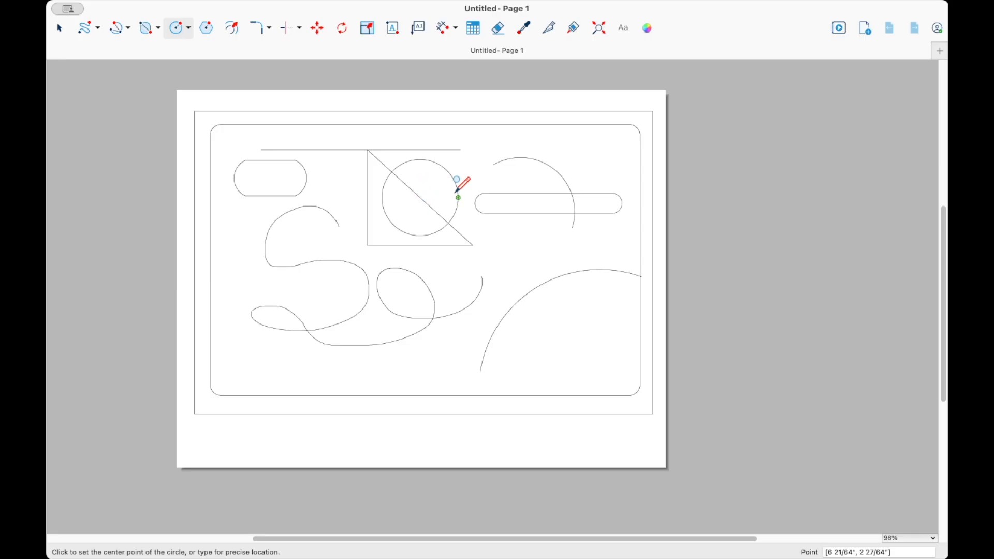
# - Draw an ellipse about 15/16 by 1 63/64 inches inside the large lower right arc
pyautogui.click(189, 28)
pyautogui.click(200, 73)
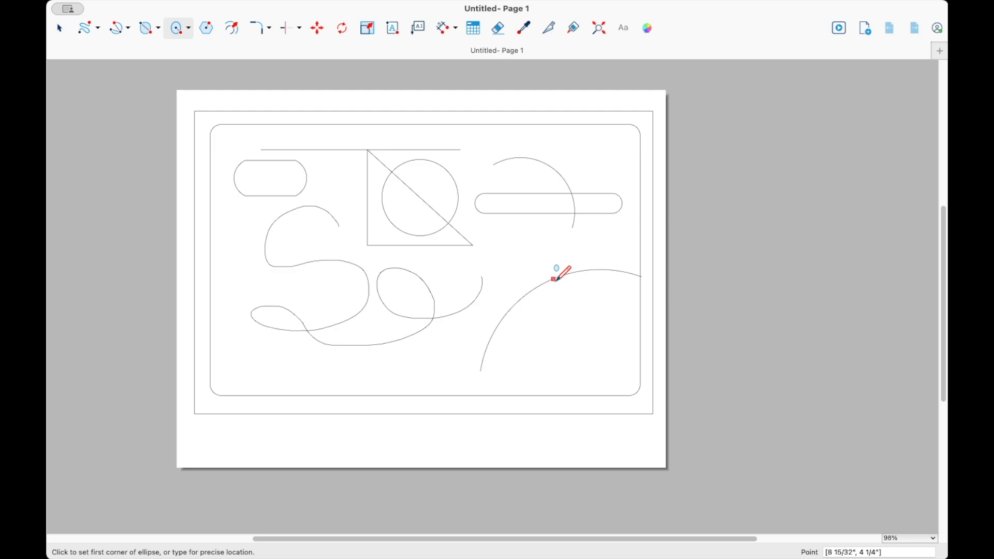
pyautogui.click(548, 281)
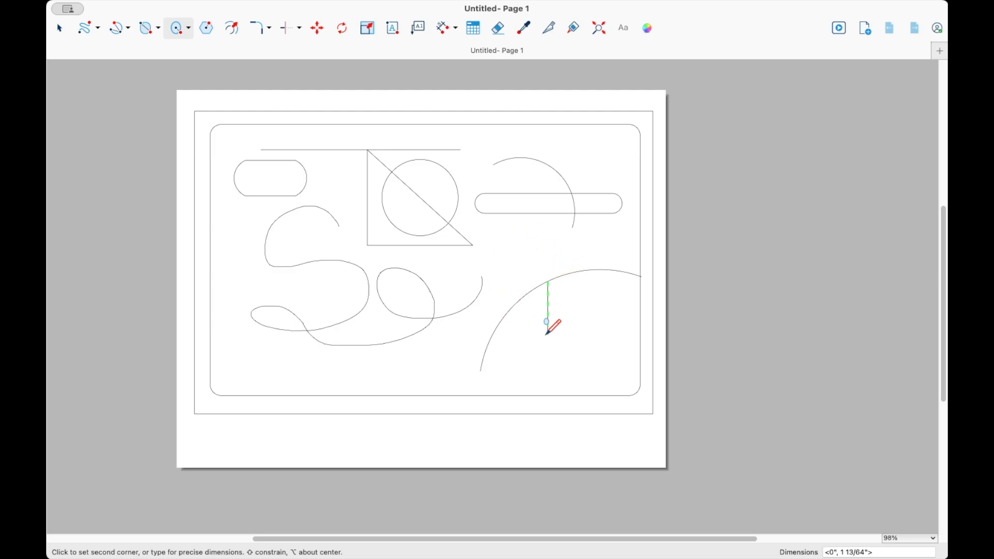
pyautogui.click(600, 367)
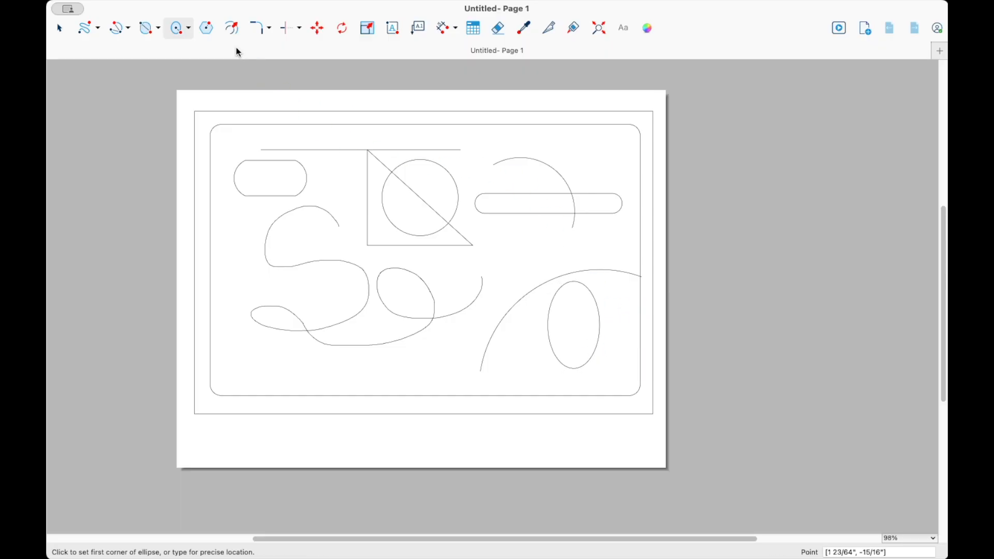
# - Draw an 8-sided polygon with a radius of about 9/16 inch left of the freehand curve
pyautogui.click(208, 29)
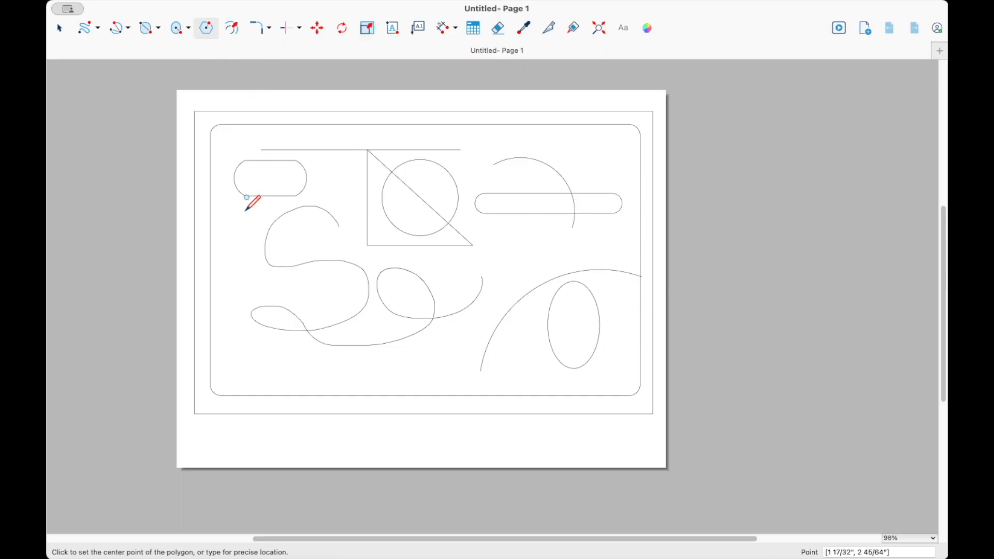
pyautogui.click(233, 245)
pyautogui.write('8s')
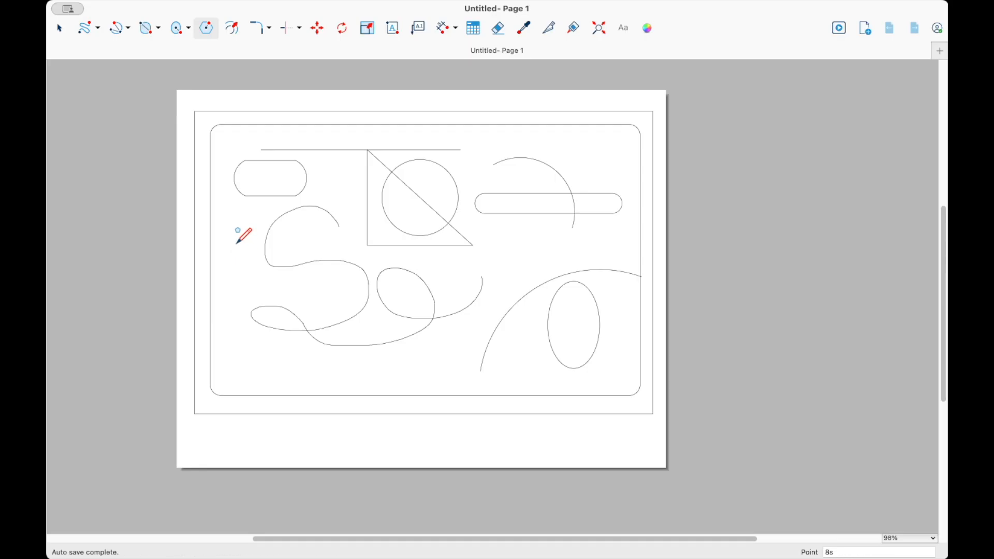
pyautogui.press('Return')
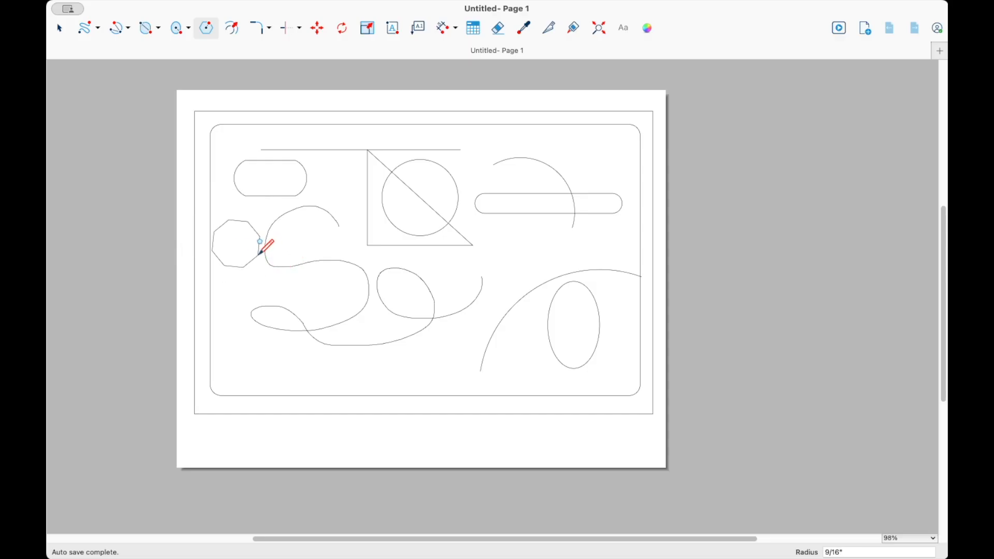
pyautogui.click(259, 252)
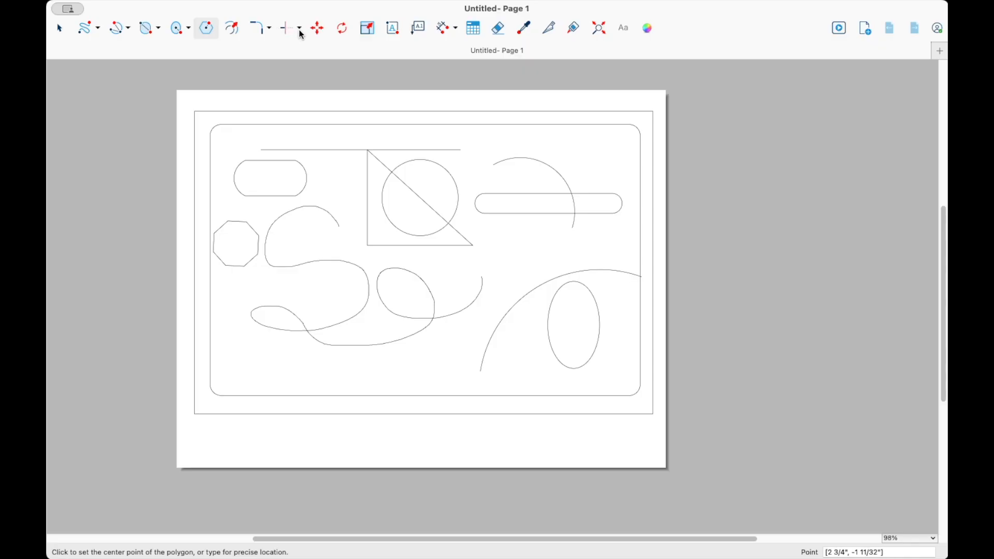
# - Move the circle off the triangle to the page's upper right corner
pyautogui.click(318, 29)
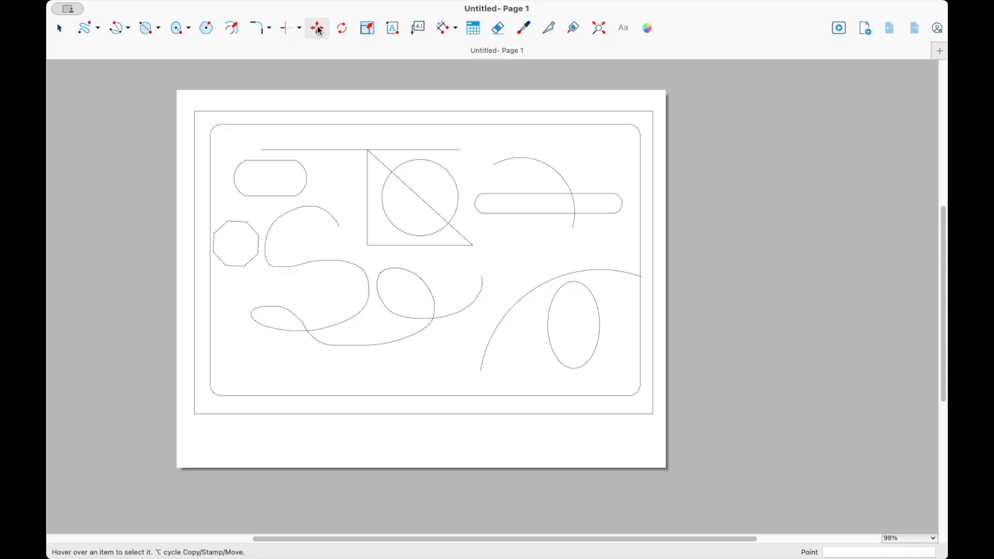
pyautogui.click(451, 176)
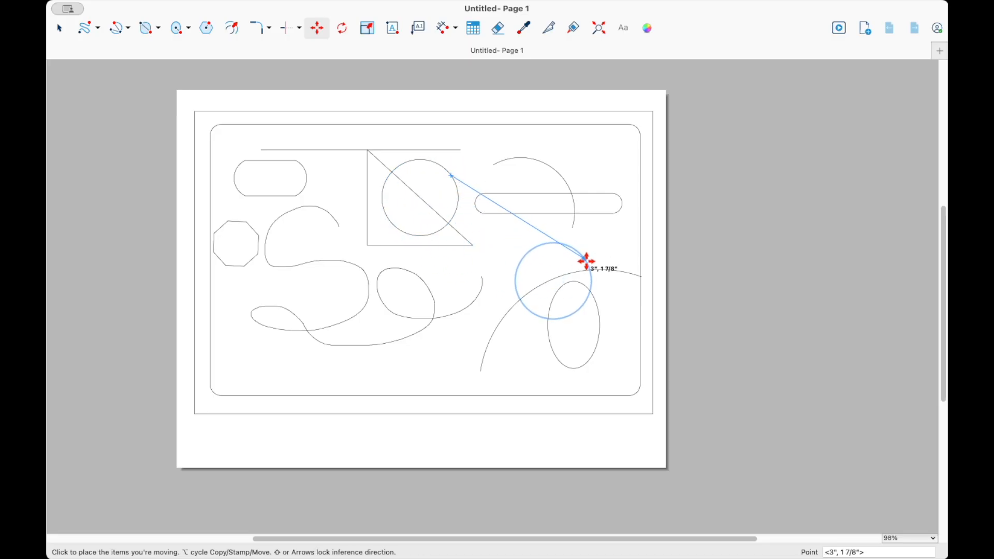
pyautogui.click(629, 136)
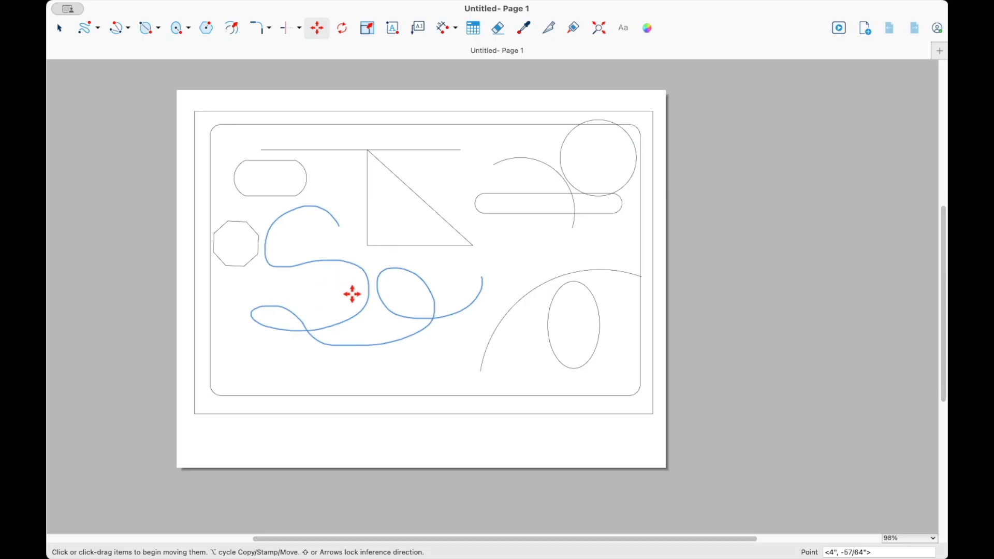
# - Move the freehand curve slightly down-left and the triangle with its top line slightly down-right
pyautogui.click(367, 301)
pyautogui.click(347, 336)
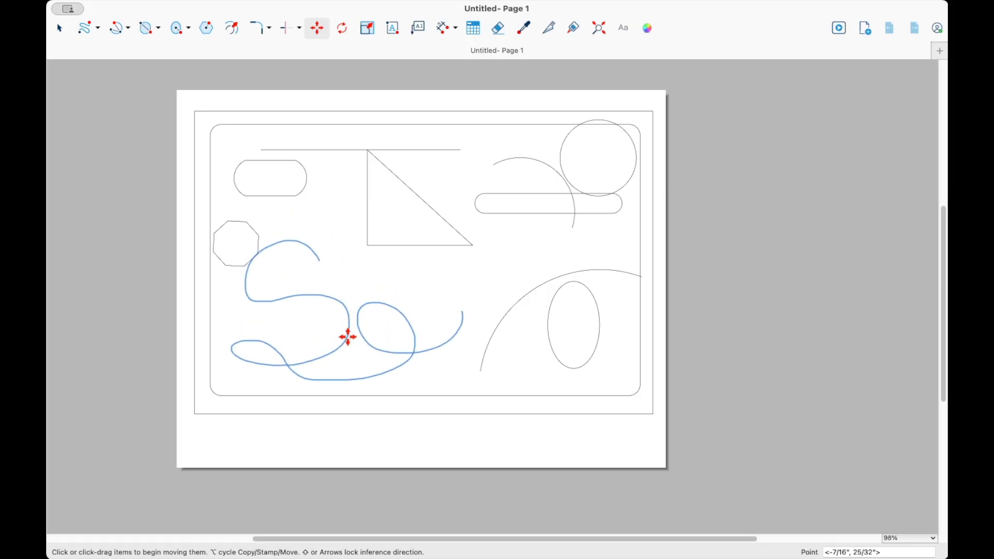
pyautogui.click(396, 247)
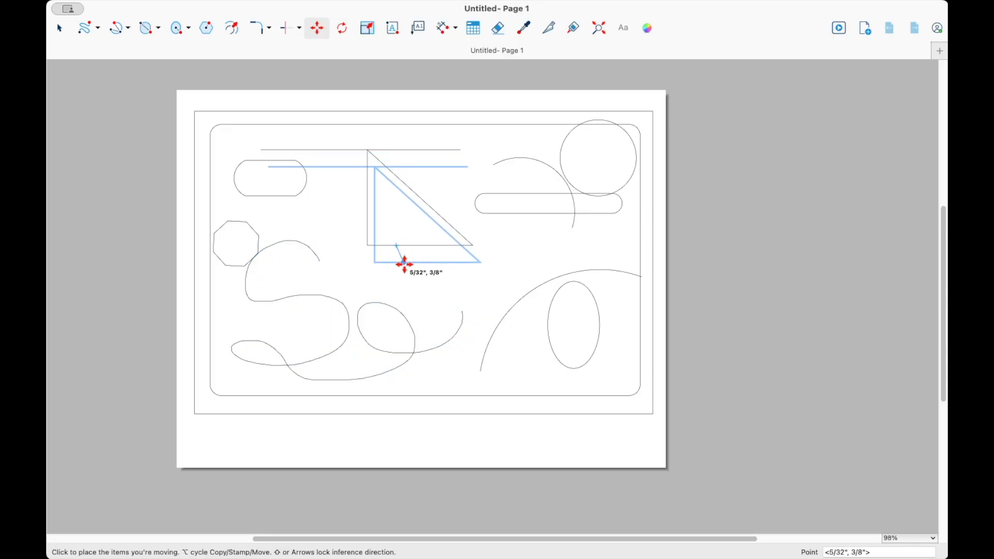
pyautogui.click(420, 269)
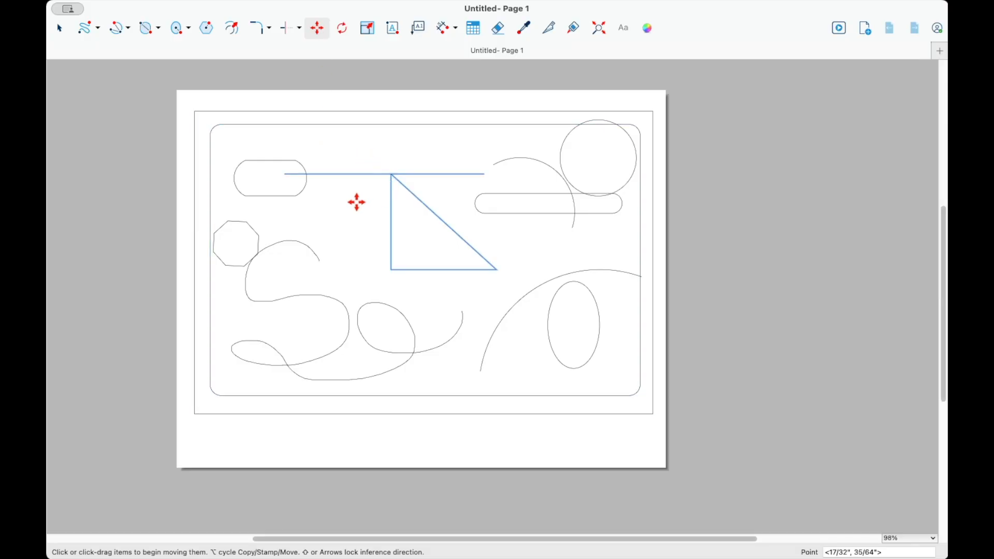
# - Copy the triangle and its top line about 1 25/64 inch to the left
pyautogui.press('alt')
pyautogui.click(392, 212)
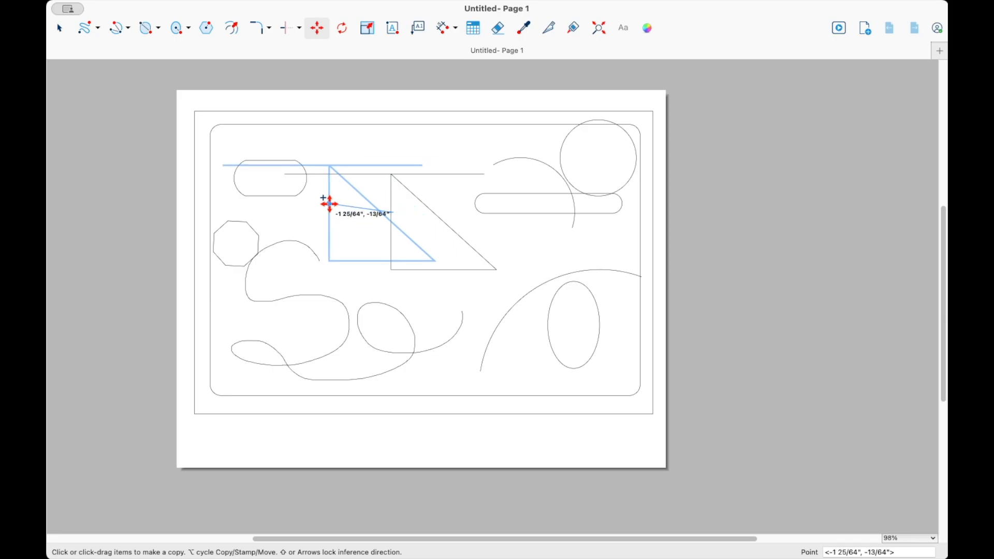
pyautogui.click(329, 203)
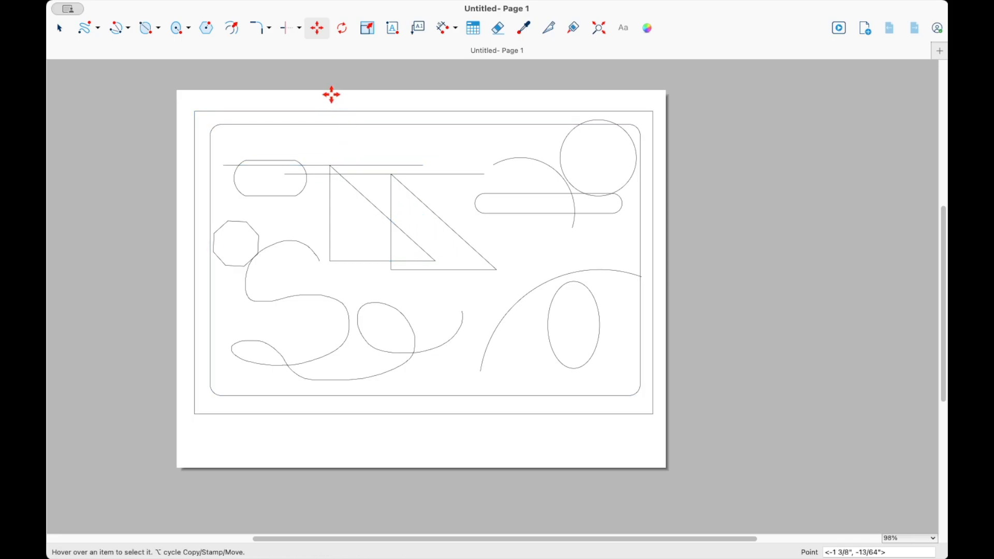
# - Rotate the long lozenge by about 0.9° around a point on its top edge
pyautogui.click(343, 30)
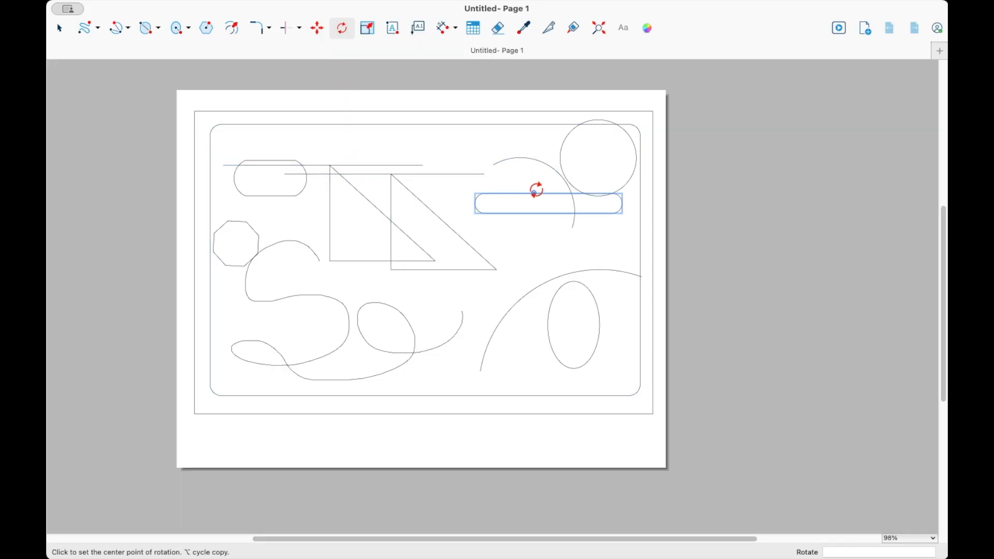
pyautogui.click(534, 193)
pyautogui.click(586, 193)
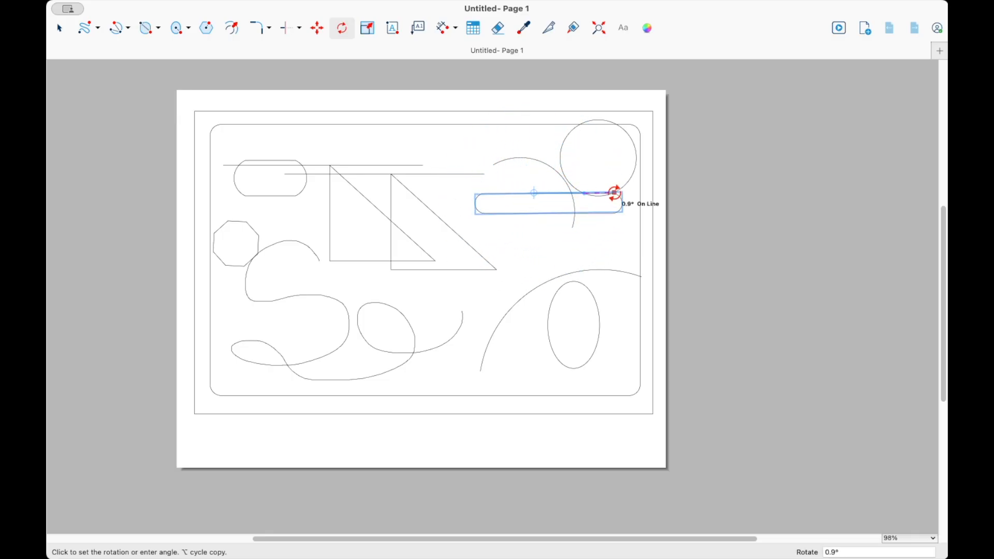
pyautogui.click(615, 192)
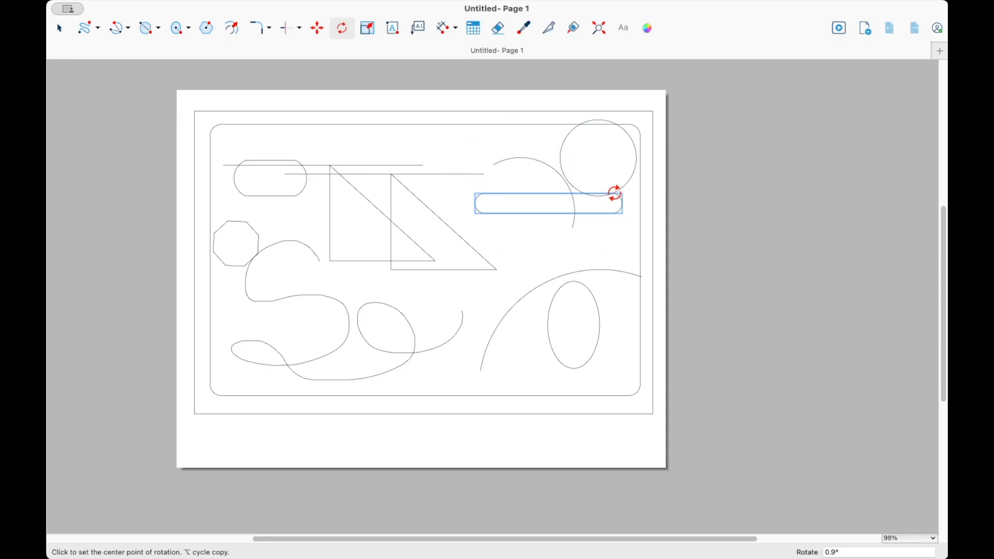
pyautogui.press('Escape')
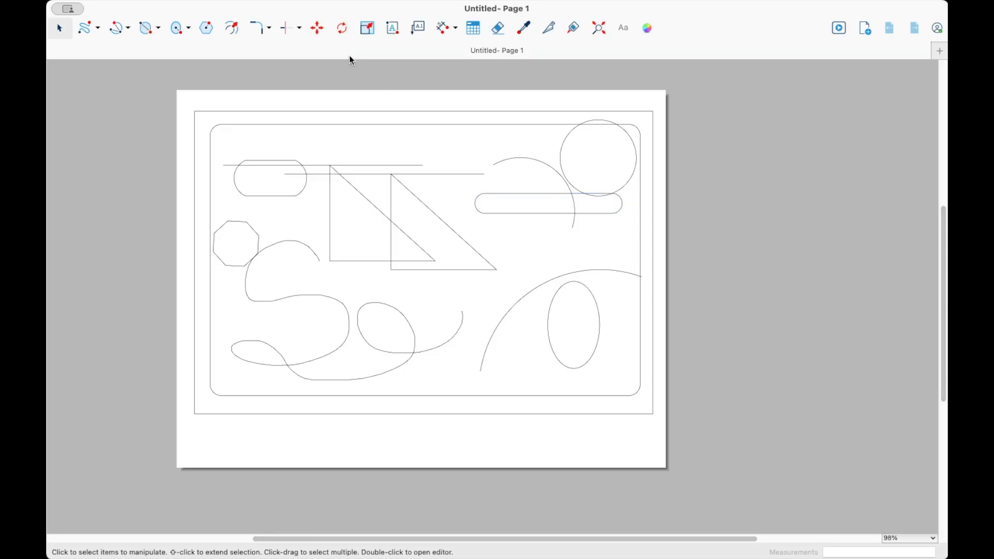
# - Select the ellipse and scale it to twice its size
pyautogui.click(368, 26)
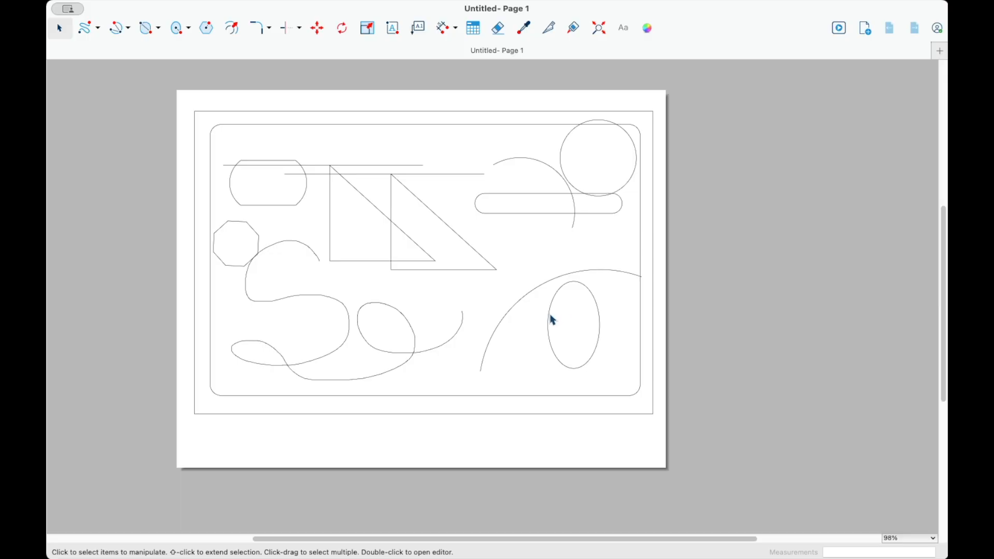
pyautogui.click(549, 317)
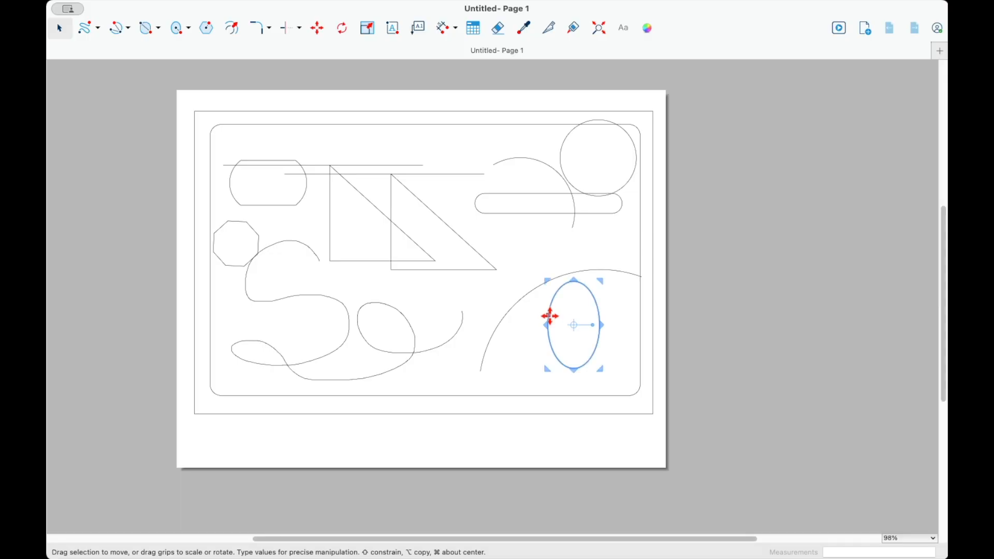
pyautogui.click(371, 29)
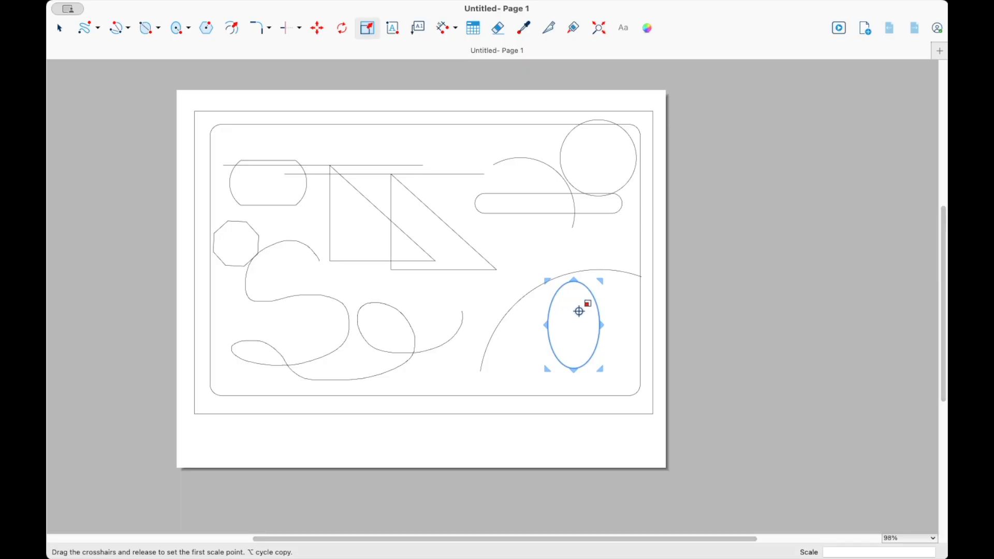
pyautogui.moveTo(599, 280)
pyautogui.mouseDown()
pyautogui.moveTo(630, 208)
pyautogui.moveTo(601, 279)
pyautogui.mouseUp()
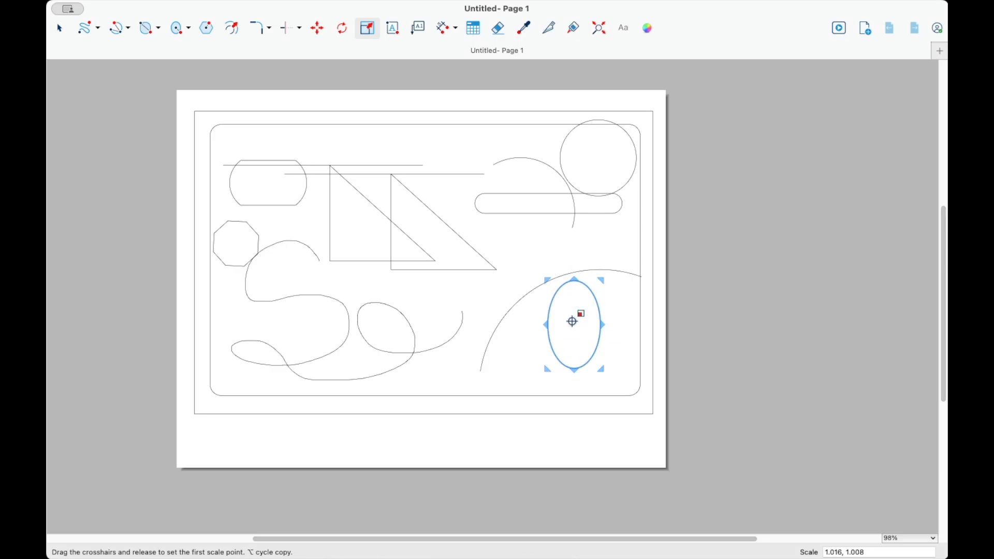
pyautogui.press('Return')
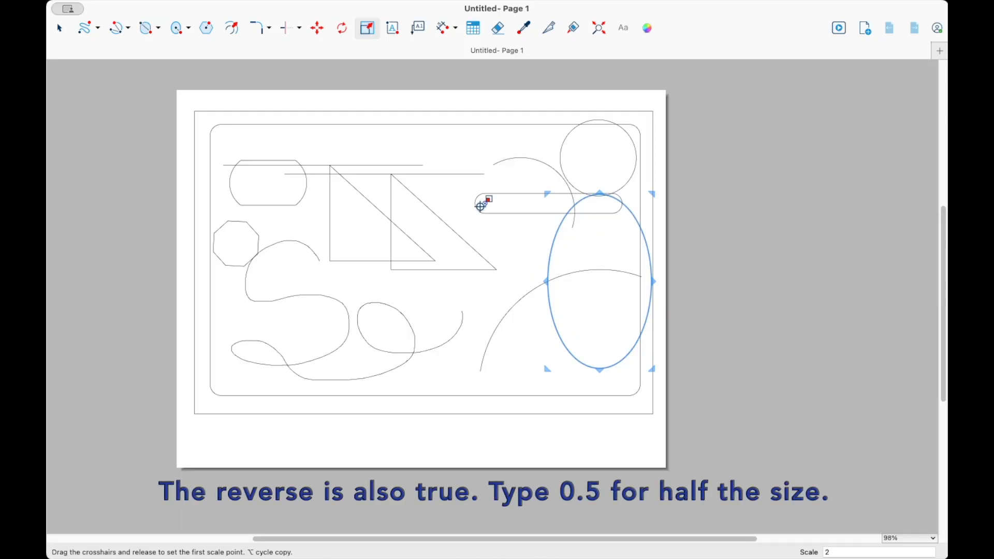
# - Place unbounded text "dghsdgfh" below the drawing border
pyautogui.press('Escape')
pyautogui.click(397, 34)
pyautogui.click(404, 427)
pyautogui.write('dghsdgfh')
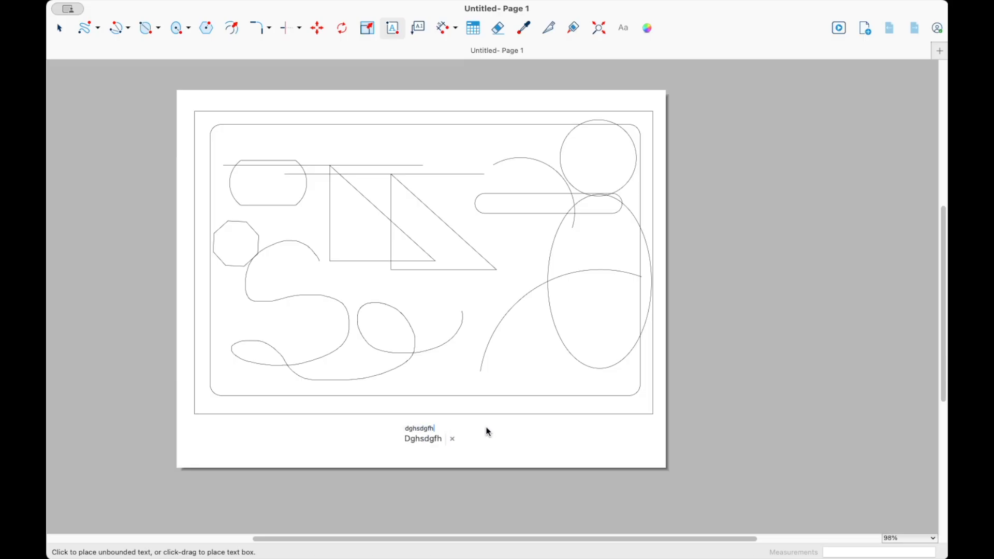
# - Draw a text box right of that text and enter "lkjahsfglkjh"
pyautogui.moveTo(486, 427); pyautogui.dragTo(588, 450)
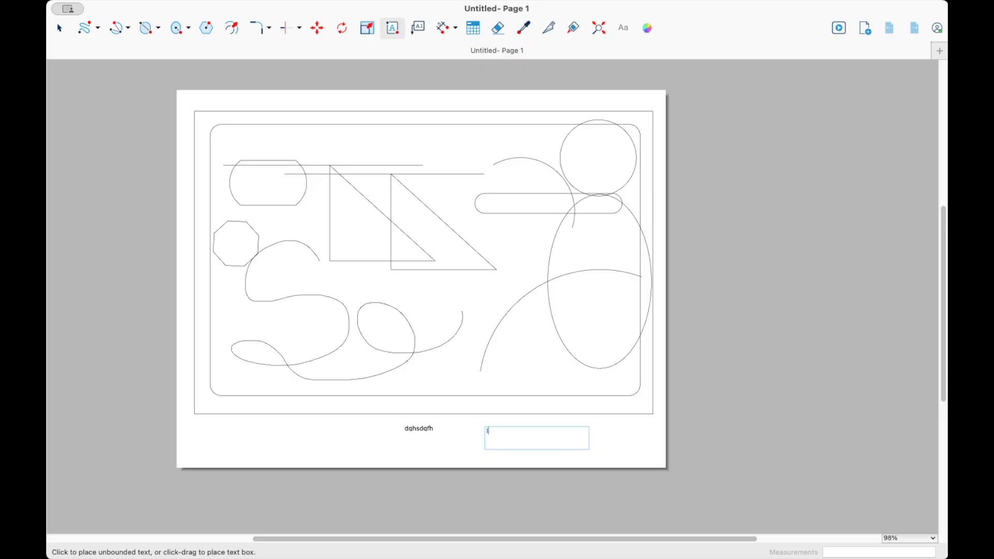
pyautogui.write('lkjahsfglkjh')
pyautogui.click(544, 443)
pyautogui.click(620, 435)
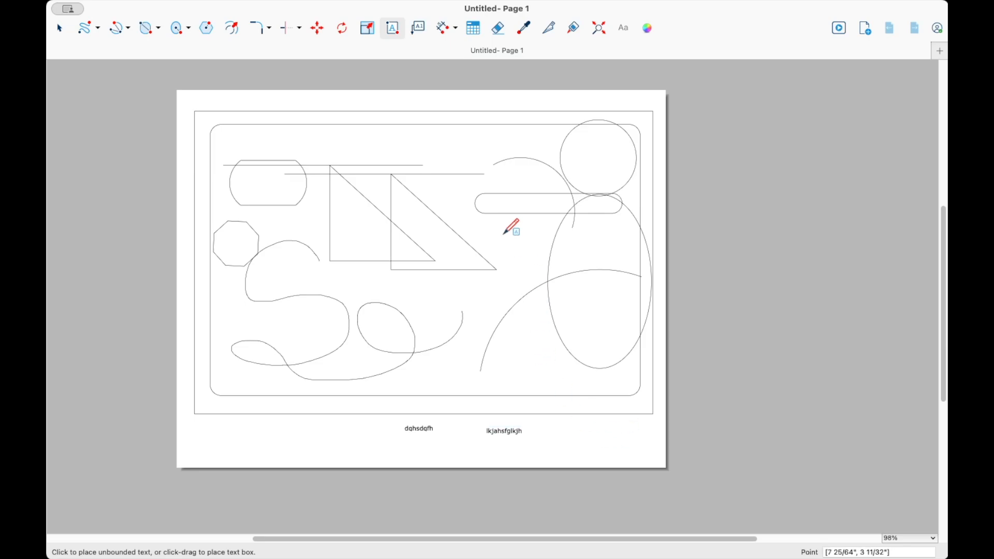
# - Add a leader label ";ljkfhga;l" pointing to the left triangle's hypotenuse
pyautogui.click(421, 27)
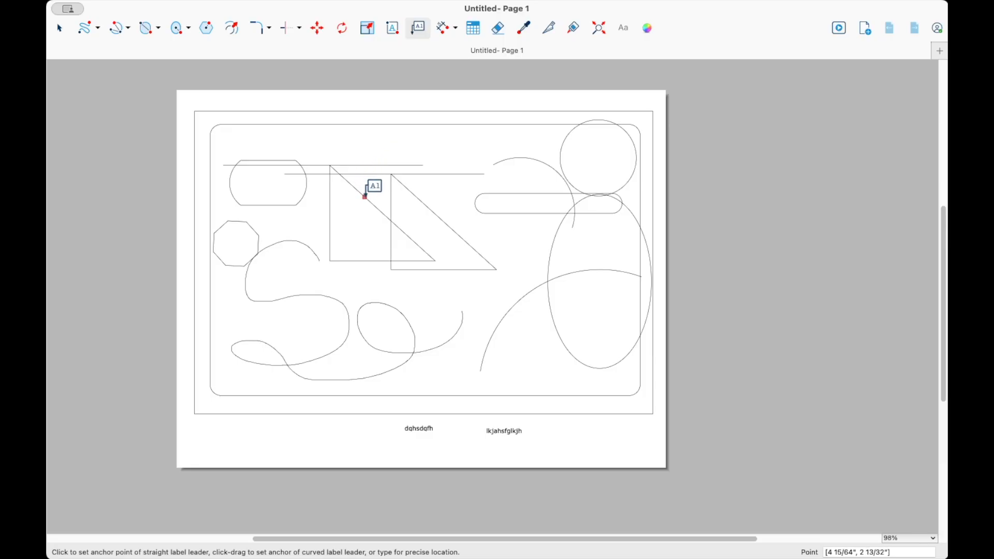
pyautogui.click(365, 195)
pyautogui.click(410, 147)
pyautogui.click(427, 147)
pyautogui.write(';ljkfhga;l')
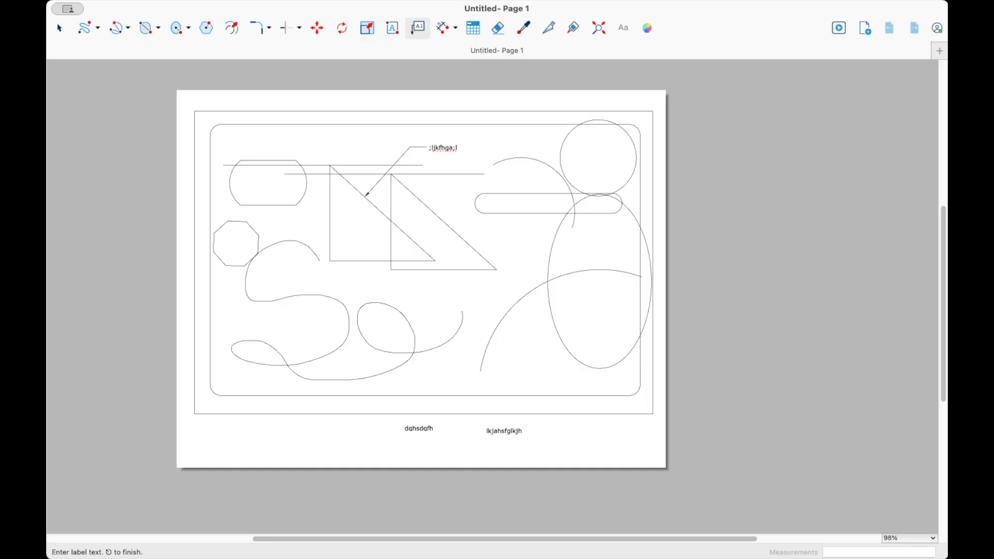
pyautogui.press('Return')
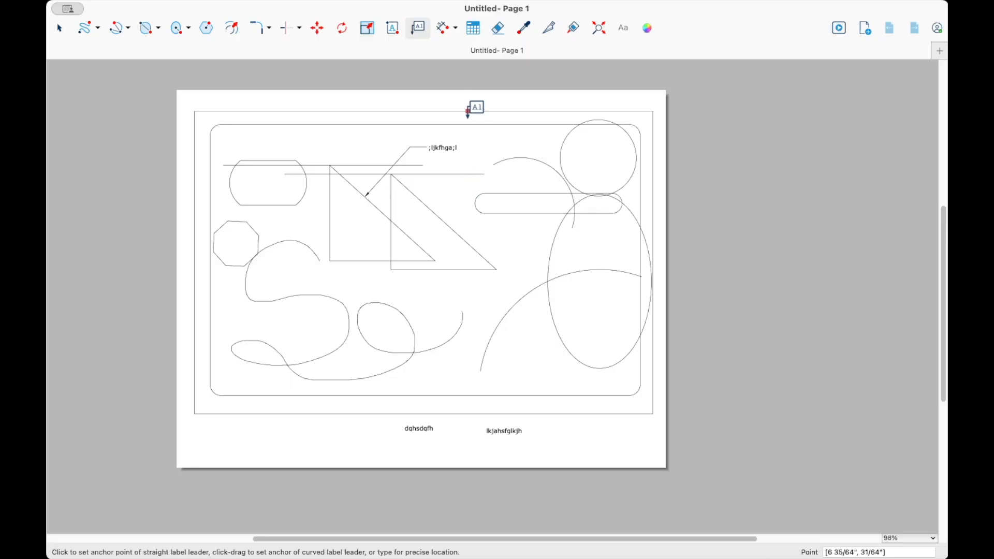
# - Dimension the width of the upper left rounded rectangle, placing the dimension line above it
pyautogui.click(449, 32)
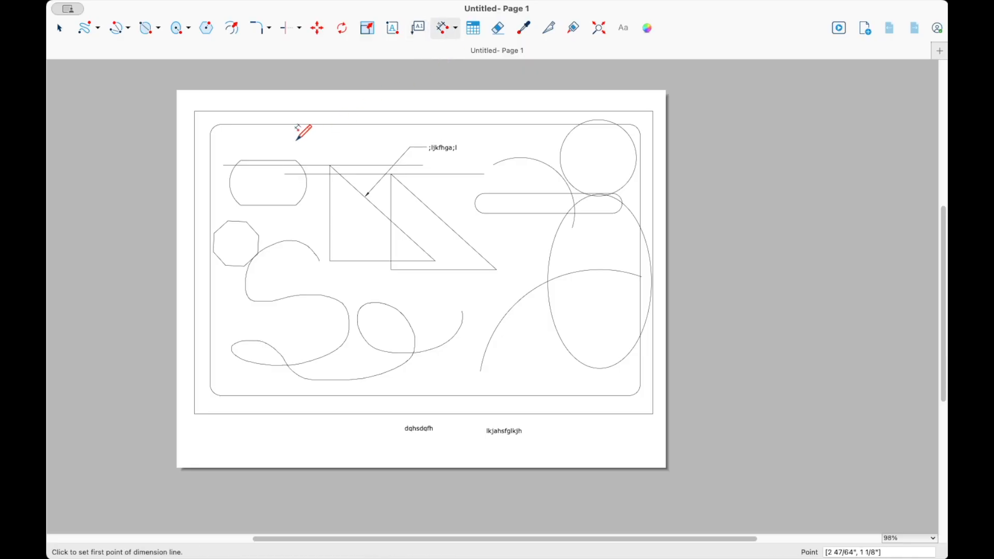
pyautogui.click(241, 159)
pyautogui.click(296, 159)
pyautogui.click(296, 141)
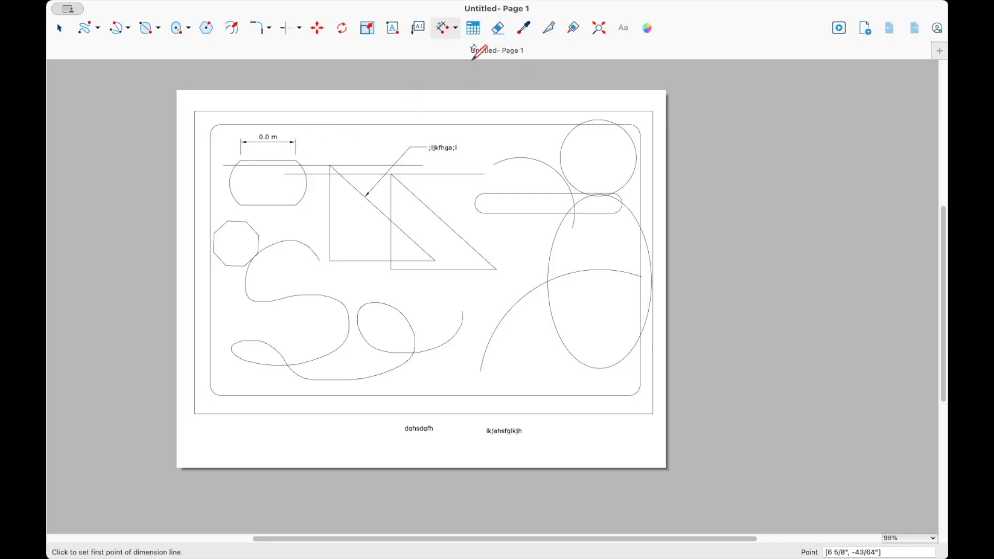
# - Erase the right triangle copy with its top line and the upper right arc
pyautogui.click(475, 29)
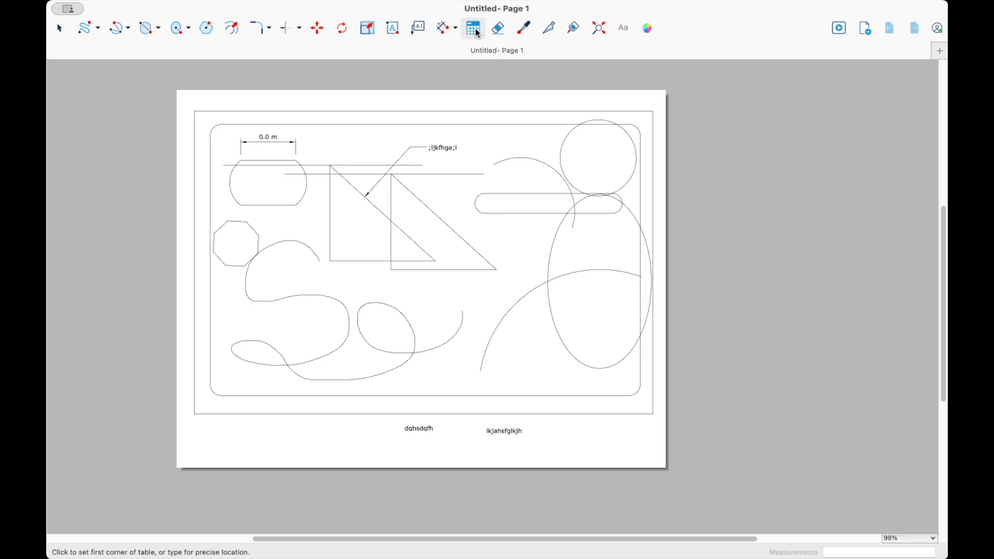
pyautogui.click(498, 28)
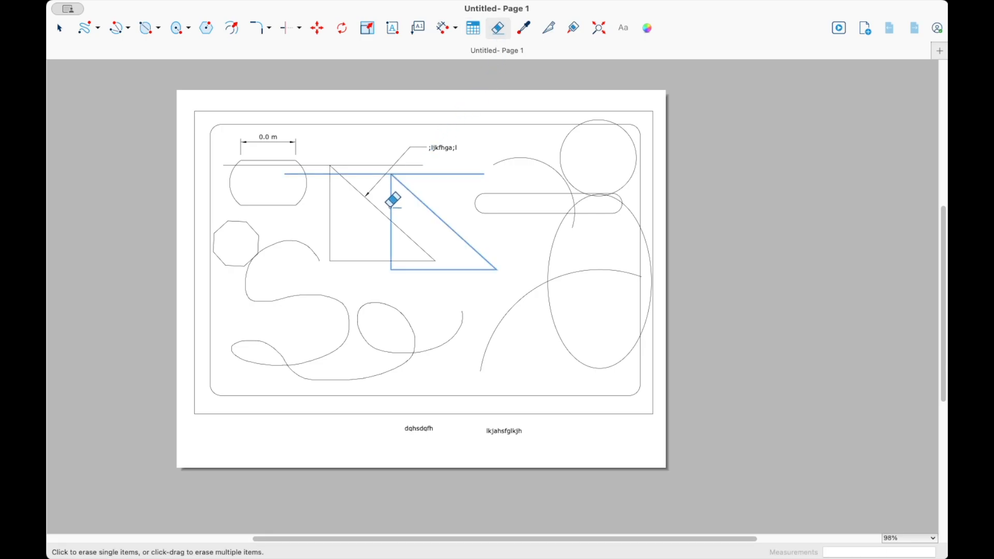
pyautogui.click(421, 199)
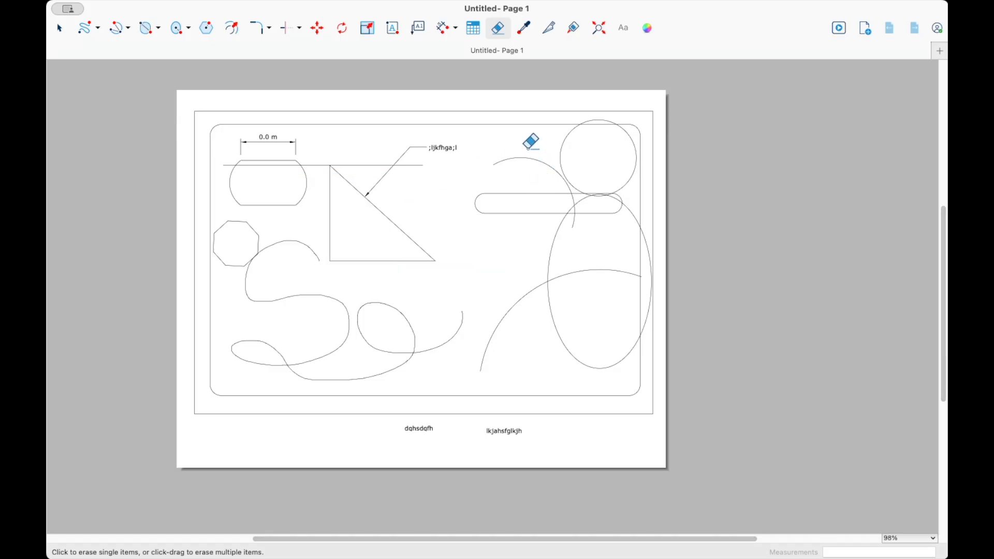
pyautogui.click(529, 156)
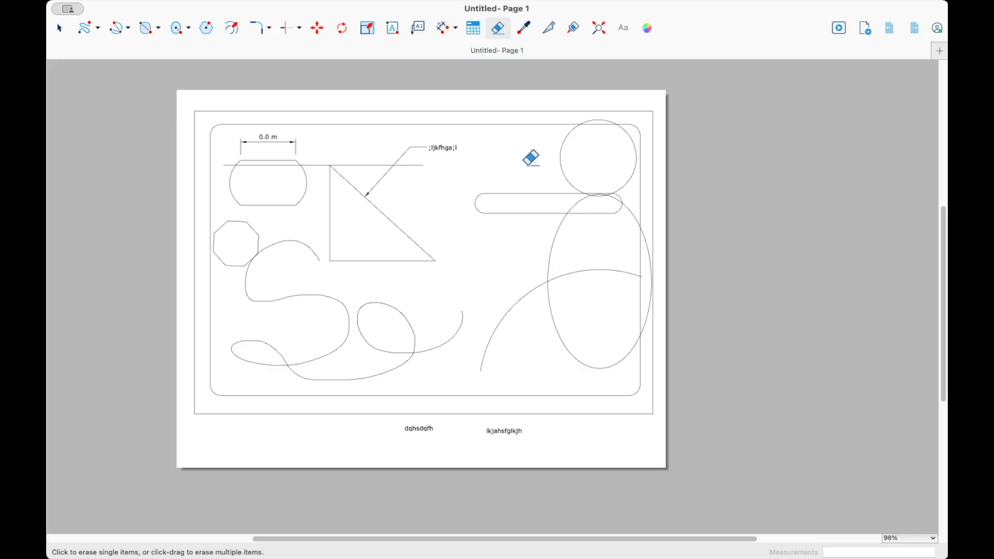
# - Select the left triangle and turn off Object Snap, then deselect it
pyautogui.click(59, 28)
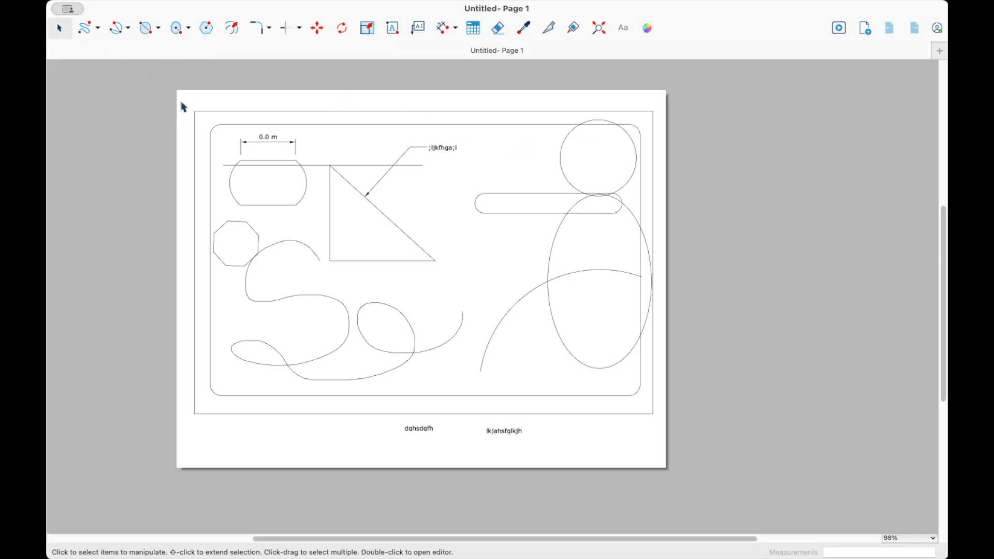
pyautogui.click(408, 238)
pyautogui.rightClick(408, 238)
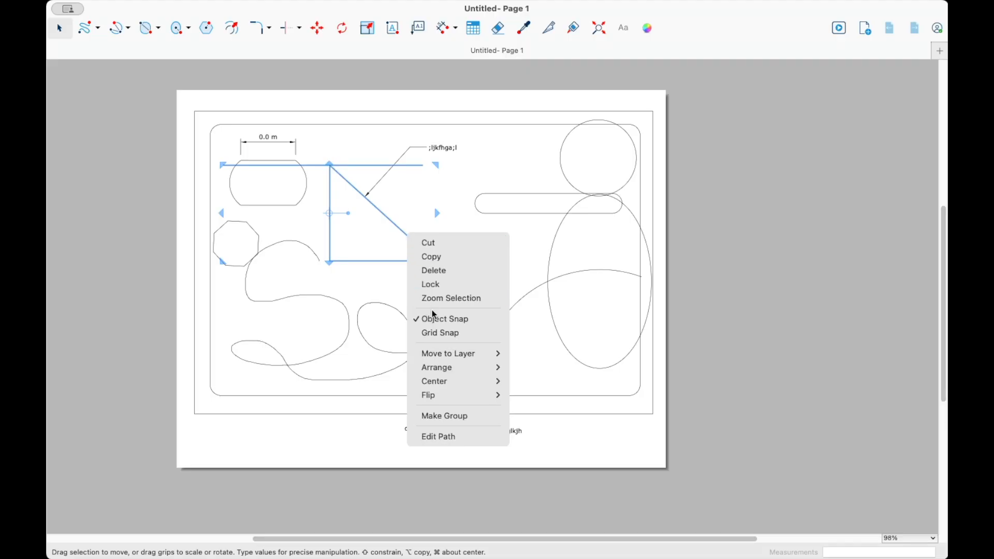
pyautogui.click(443, 319)
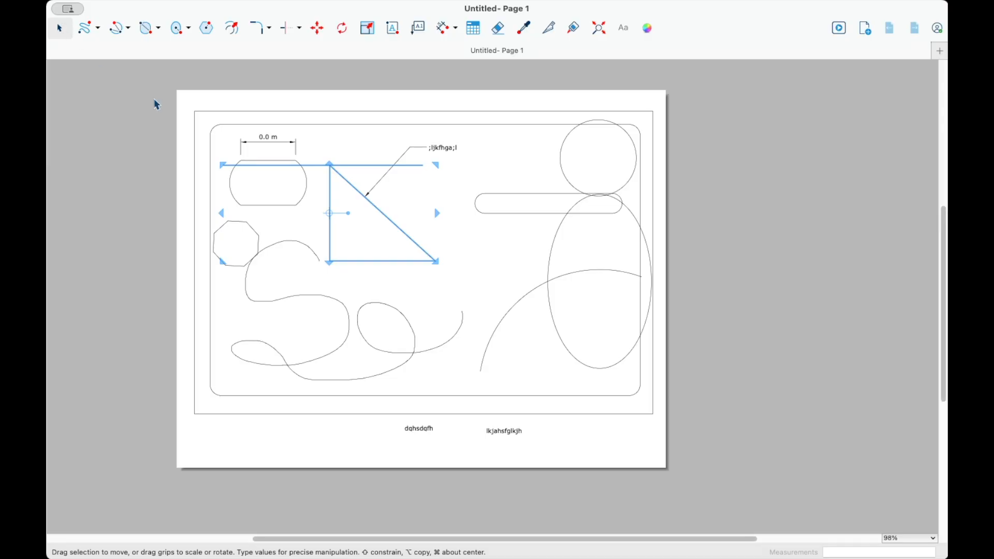
pyautogui.click(408, 105)
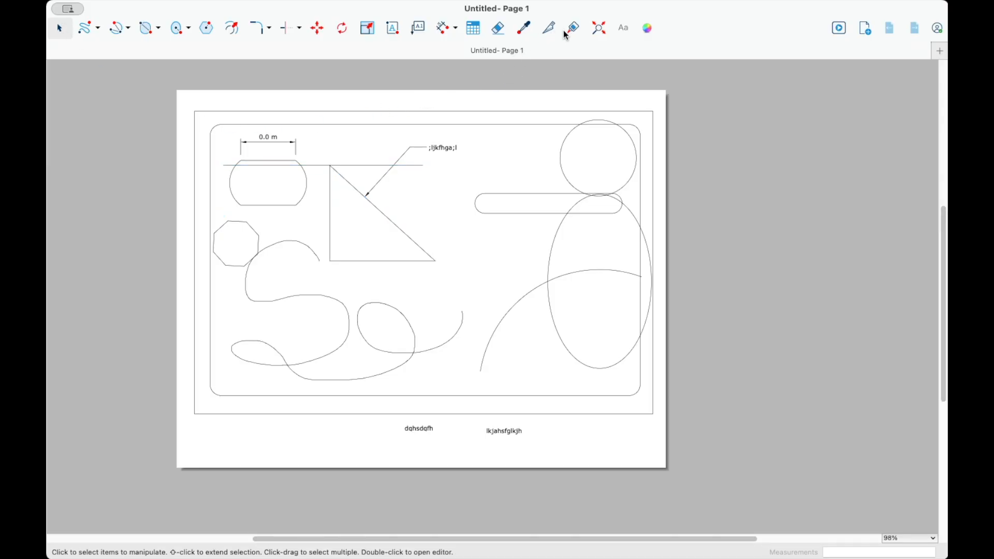
pyautogui.click(599, 28)
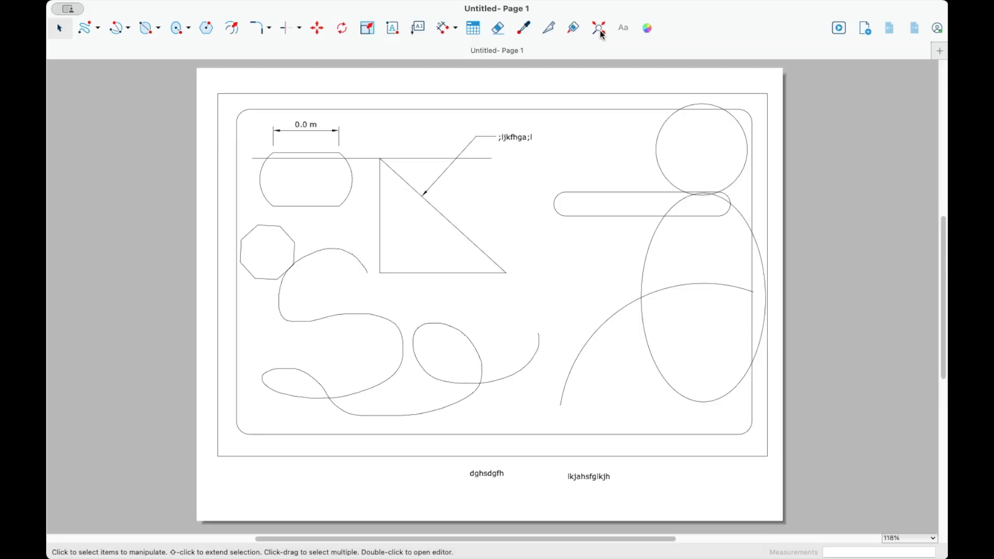